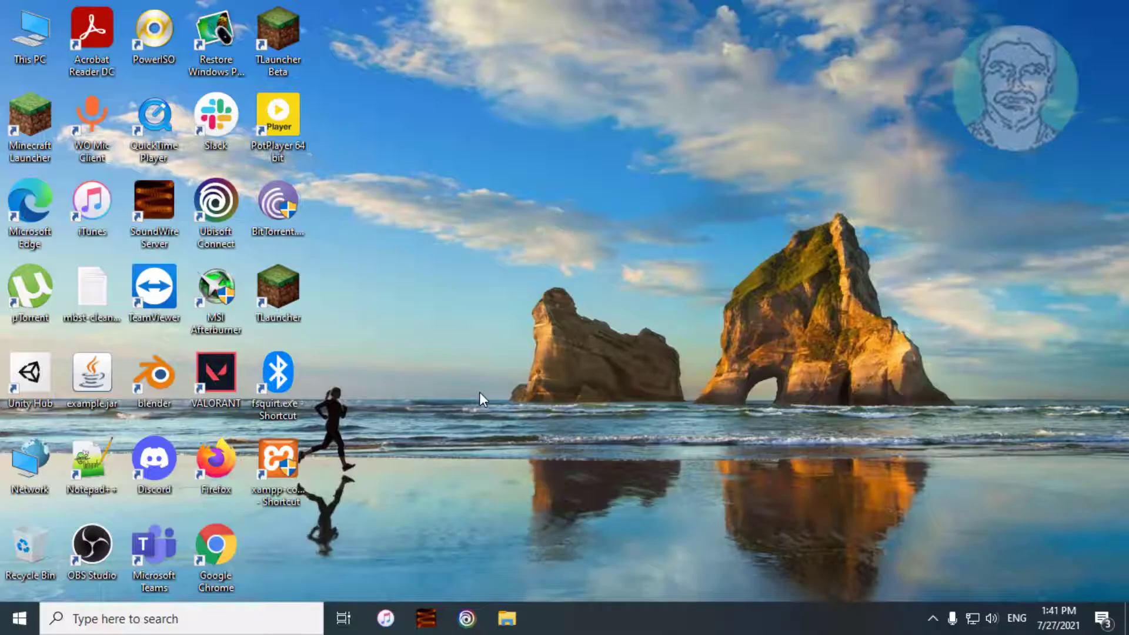
Search the taskbar for 'services' and launch the Services console from the best match
click(160, 626)
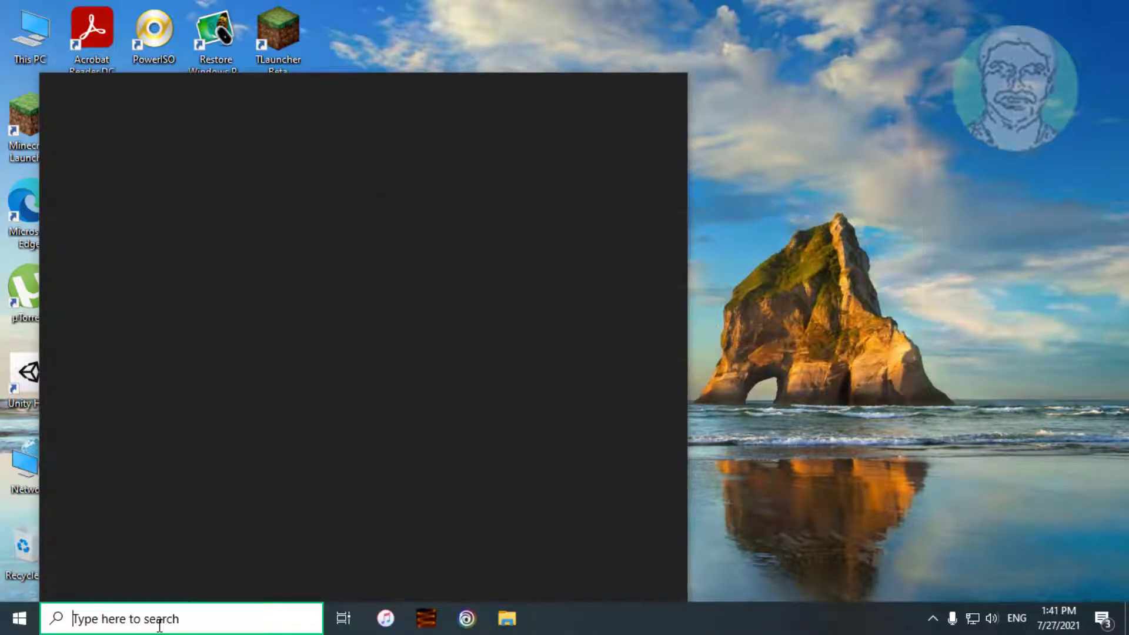
text(services)
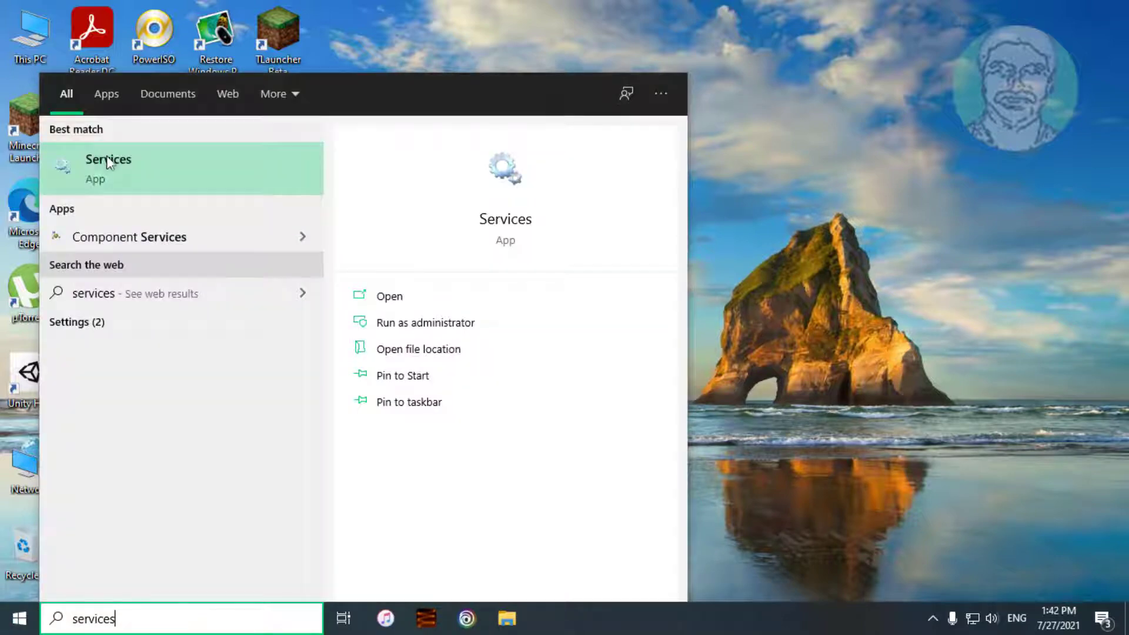
right_click(107, 156)
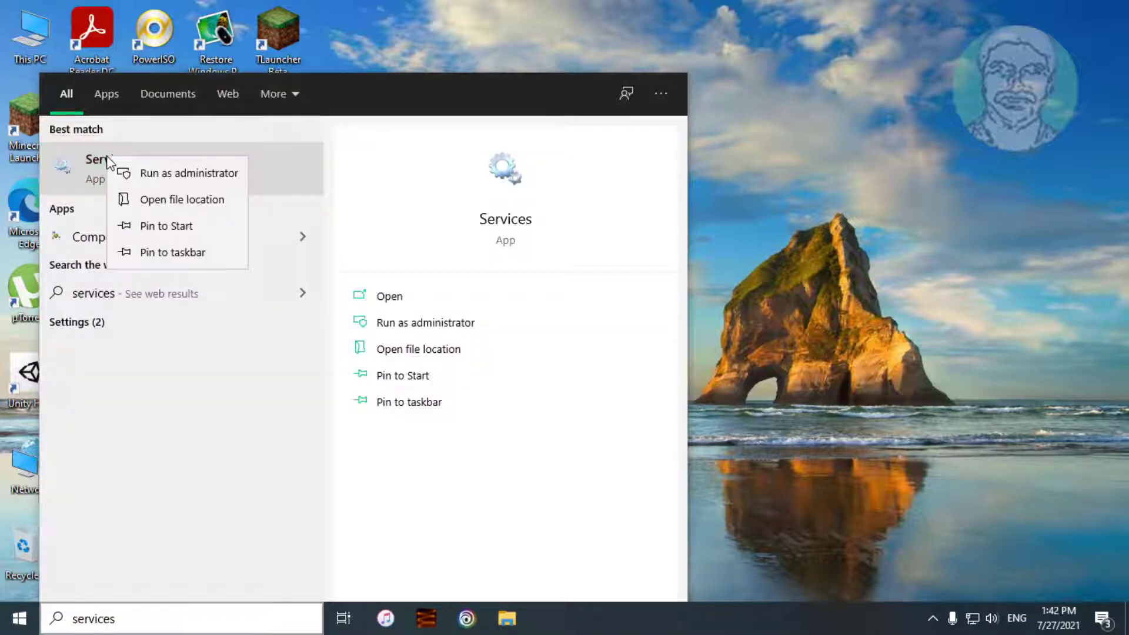
click(175, 178)
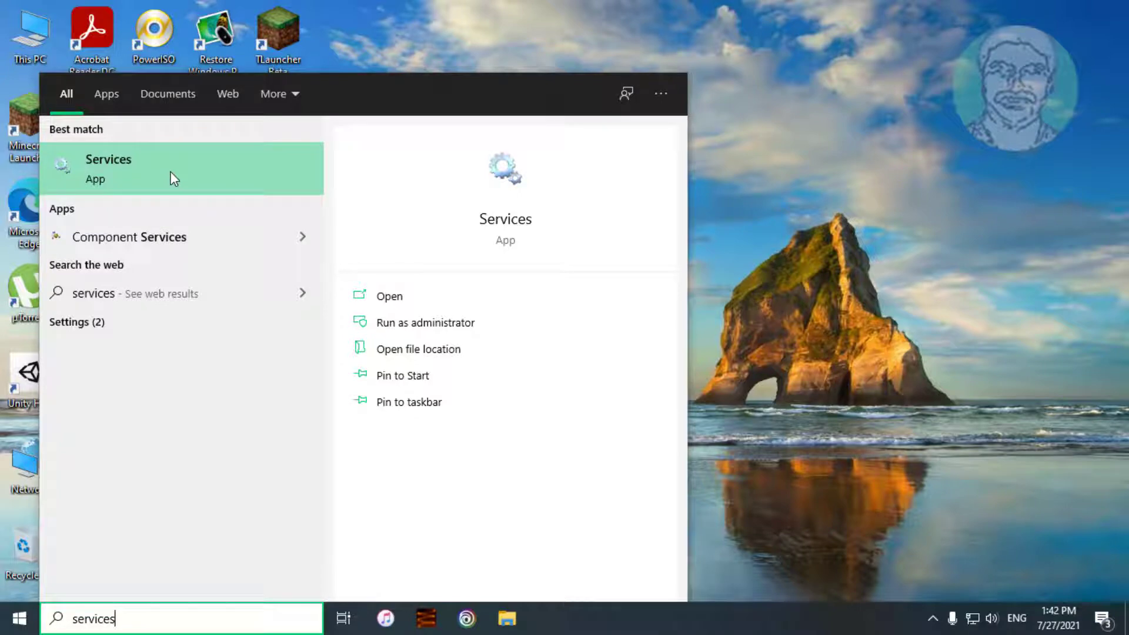
click(171, 171)
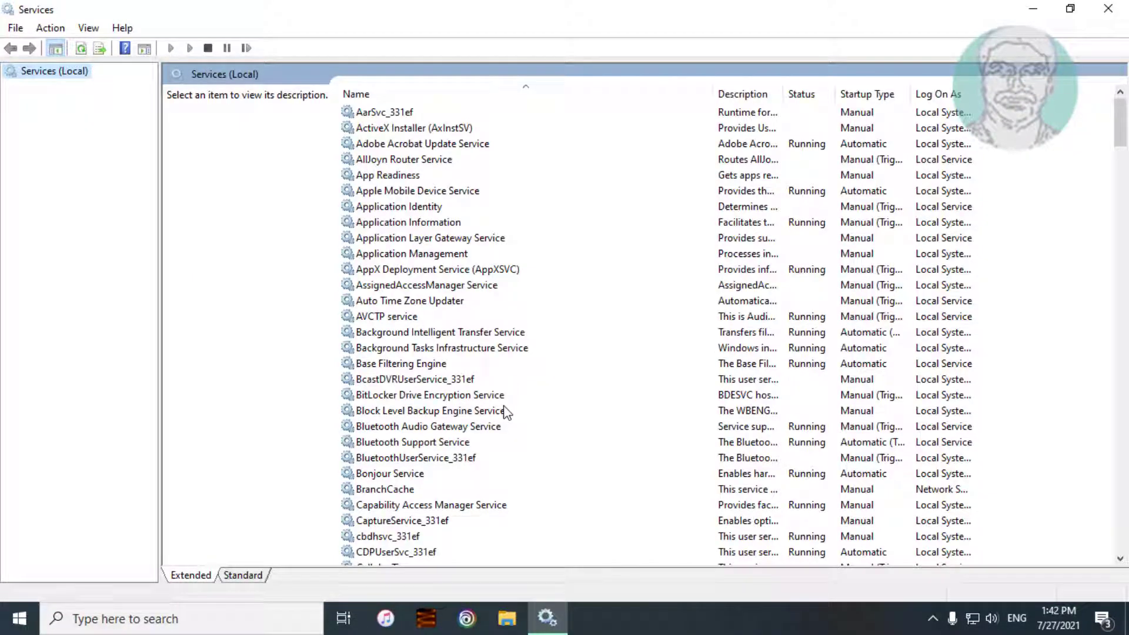
Set Bluetooth Support Service startup type to Automatic, apply it, and close Services
click(430, 449)
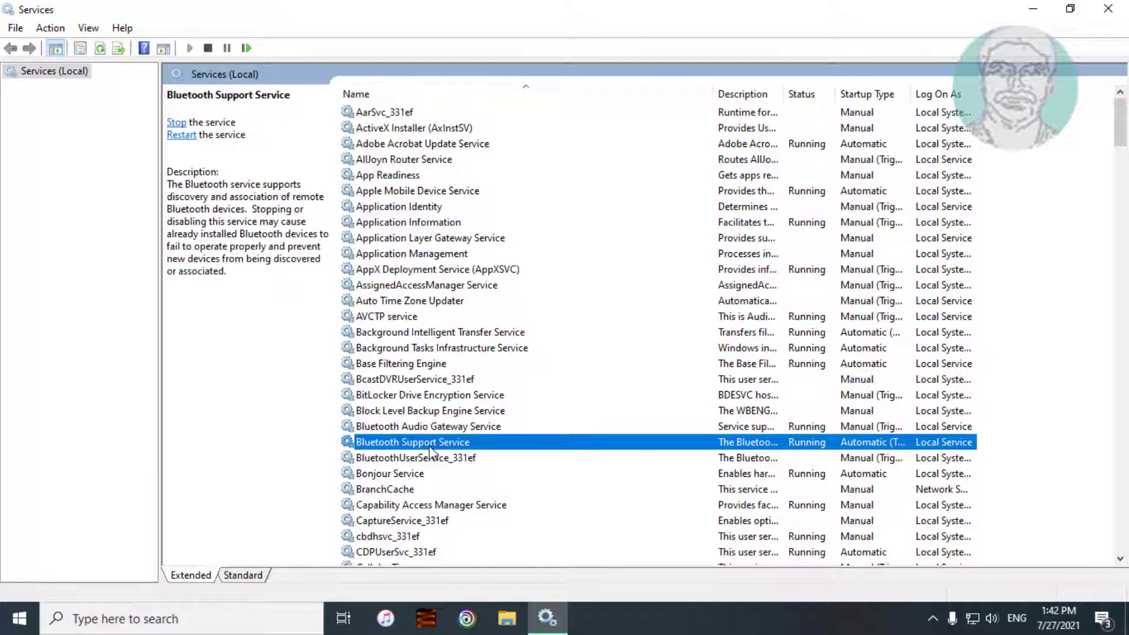
double_click(430, 448)
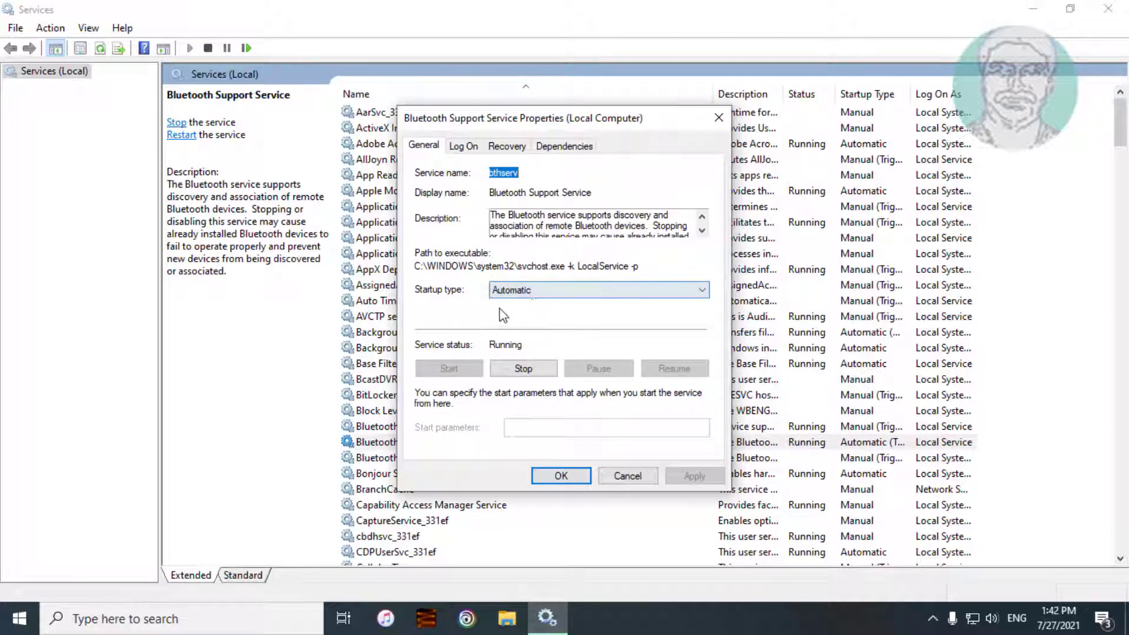
click(565, 295)
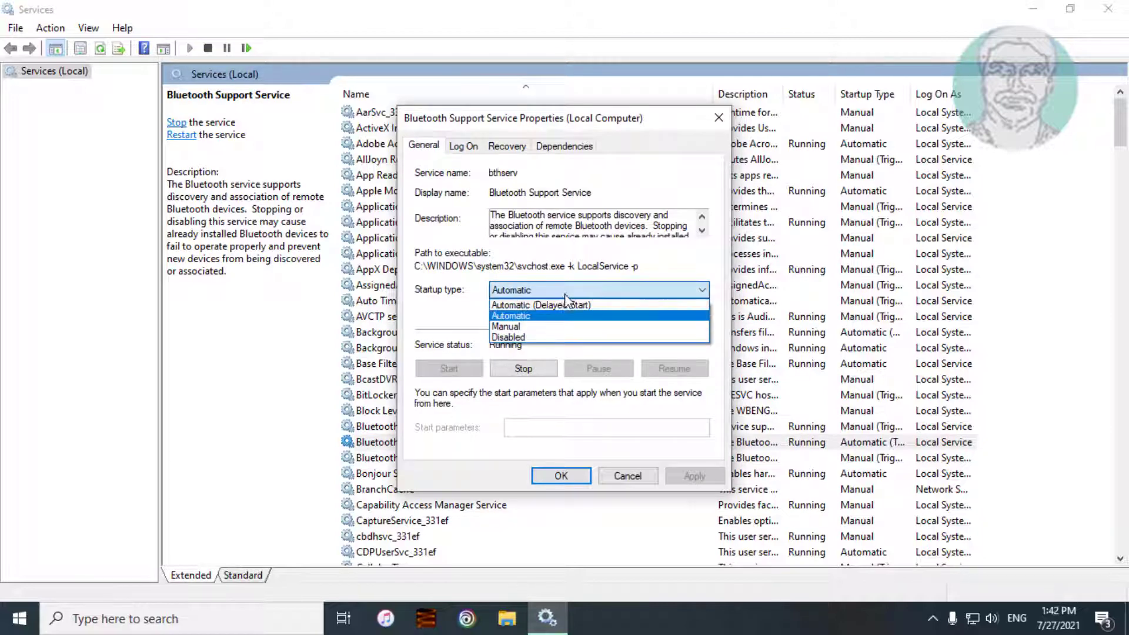
click(529, 317)
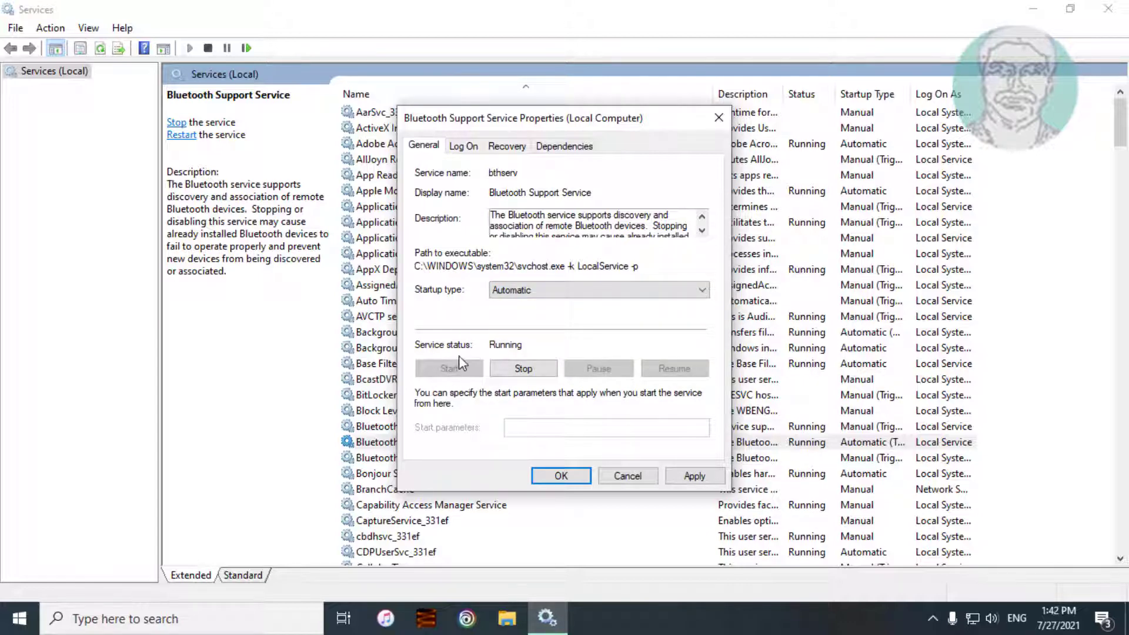
click(685, 477)
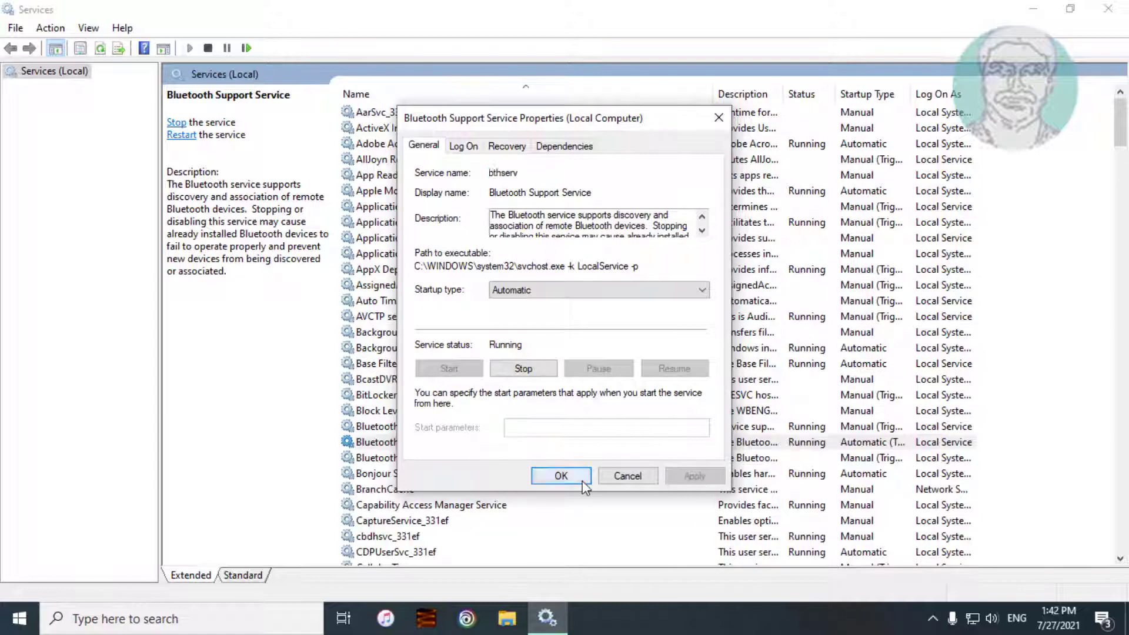
click(563, 477)
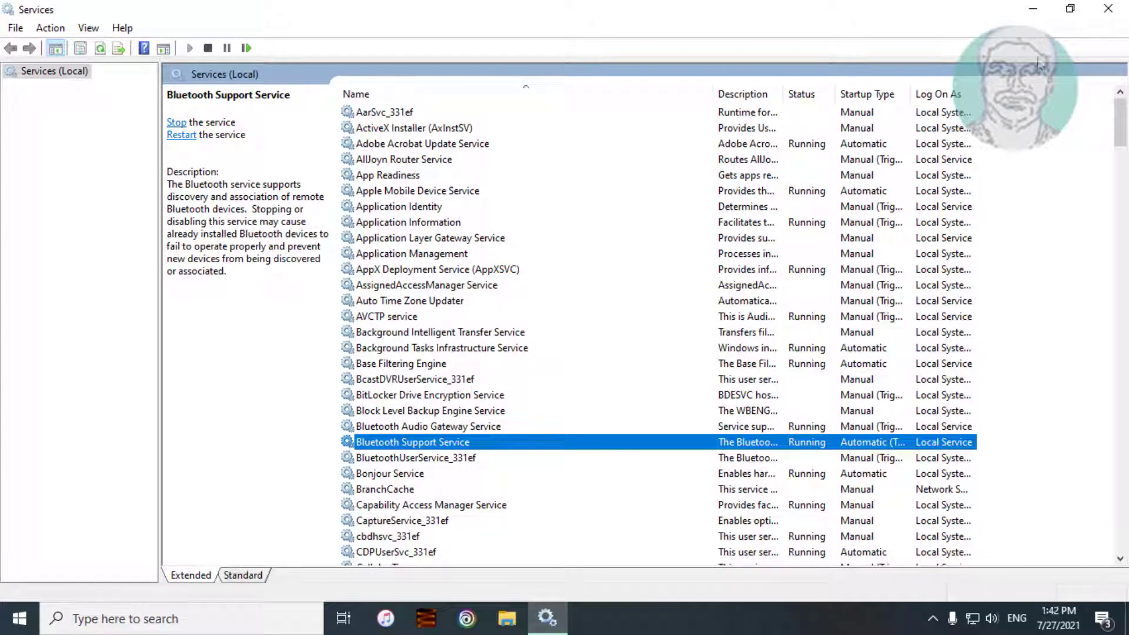
click(1108, 8)
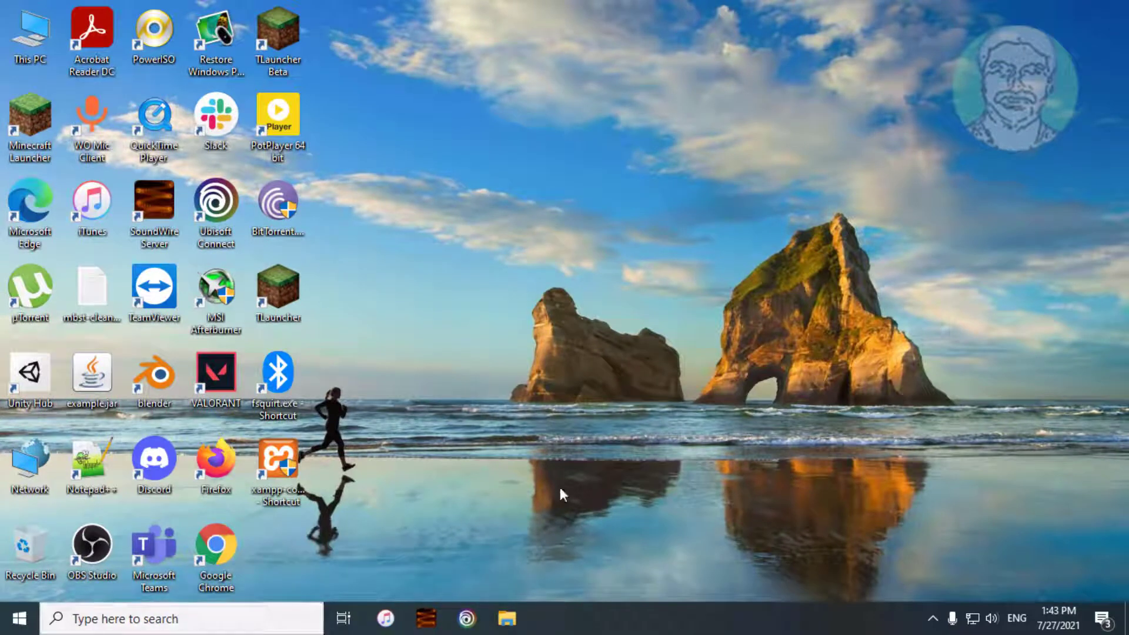
Turn Bluetooth on in Settings > Devices
click(23, 625)
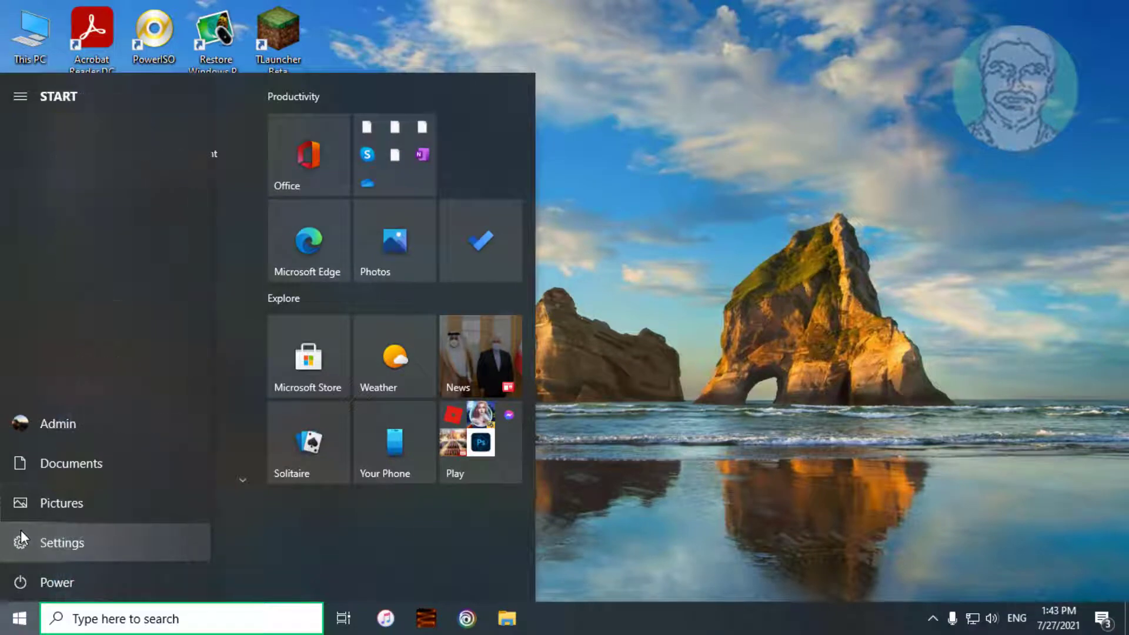
click(20, 537)
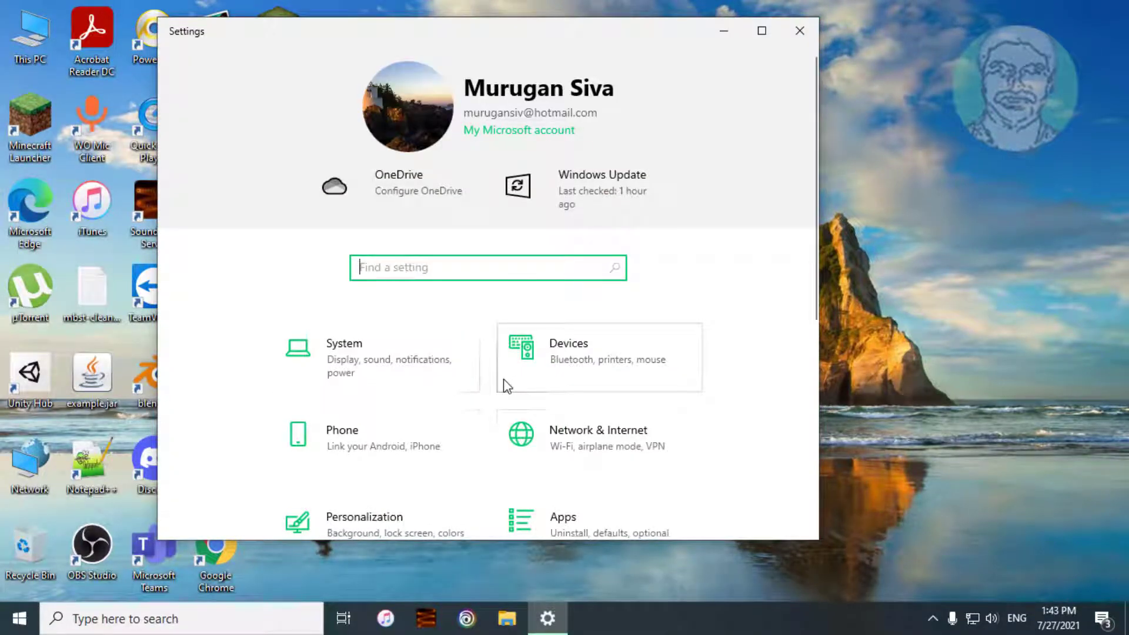
click(595, 364)
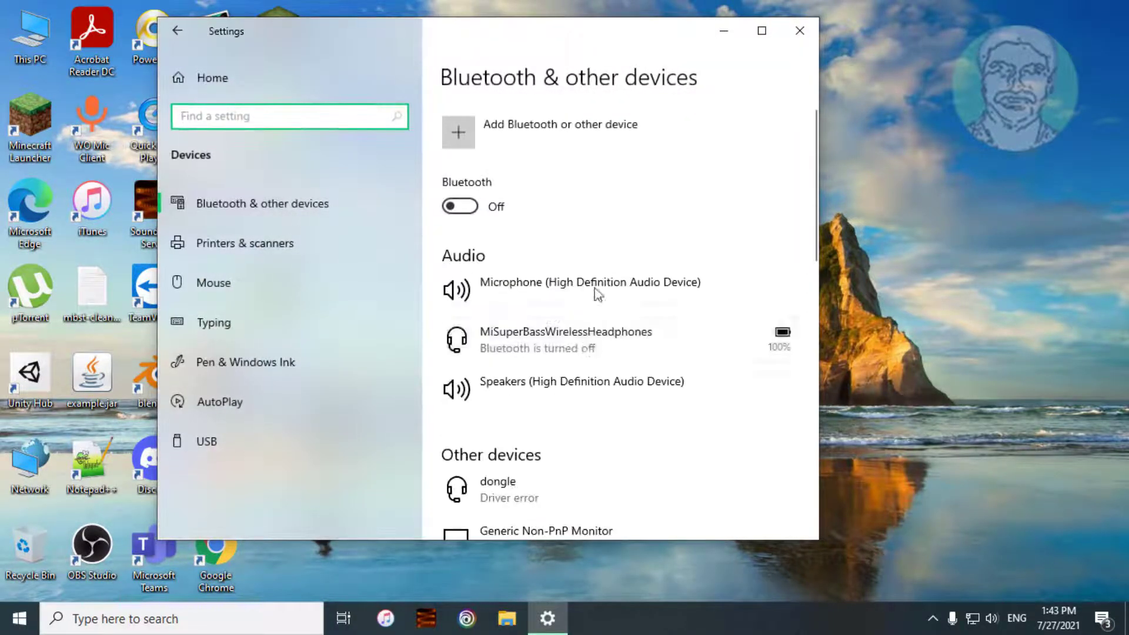
click(474, 207)
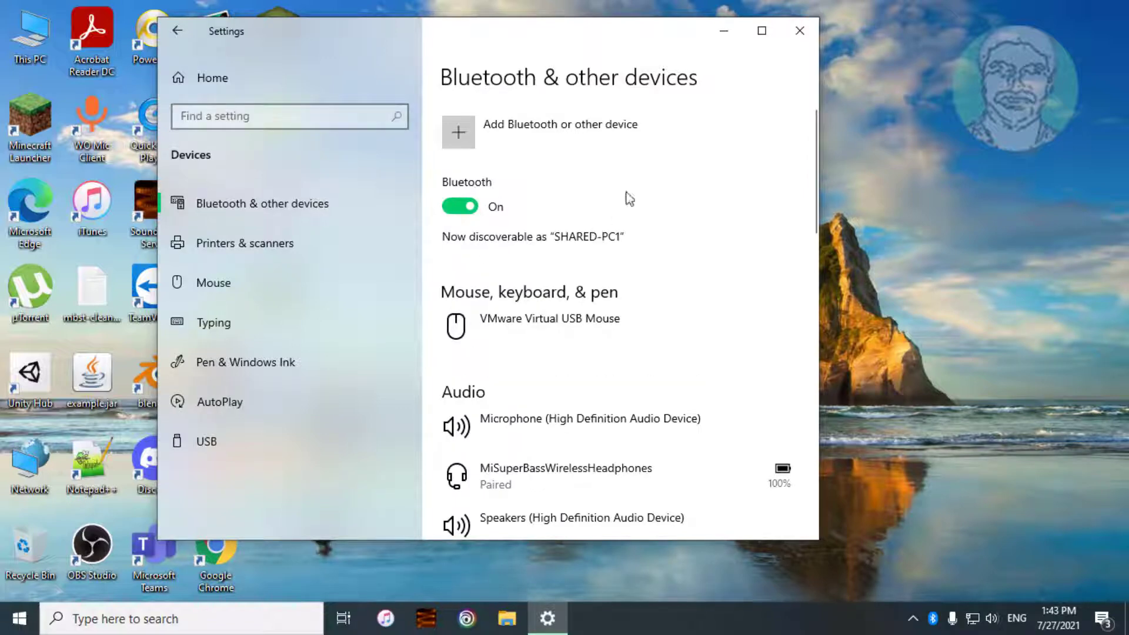
Enable 'Allow Bluetooth devices to find this PC' and return to the Settings home page
click(761, 31)
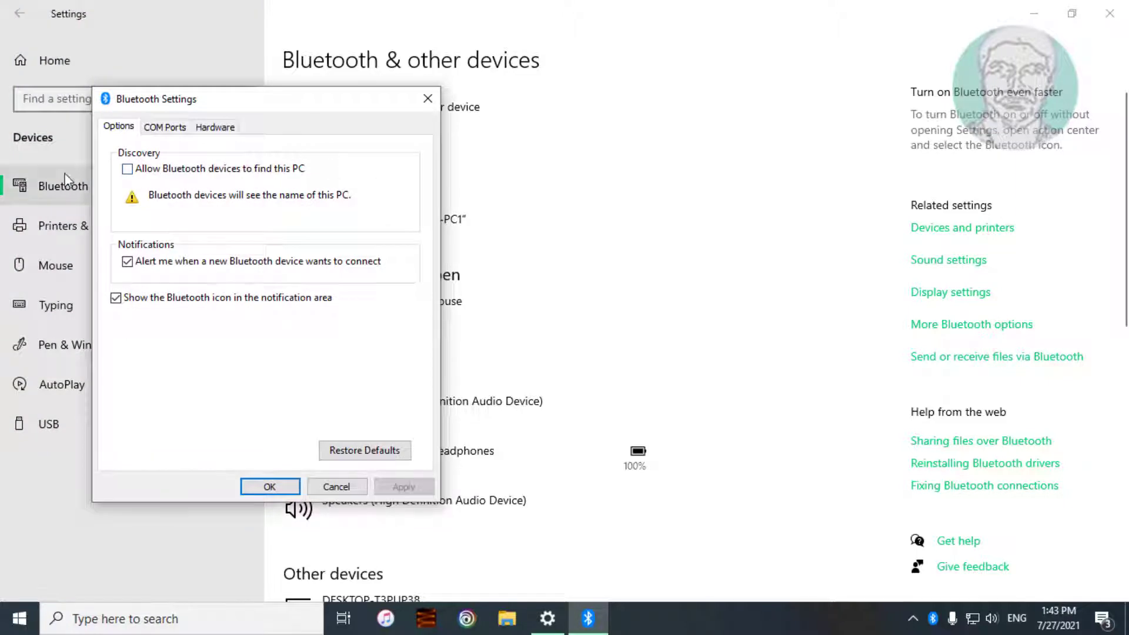
click(128, 170)
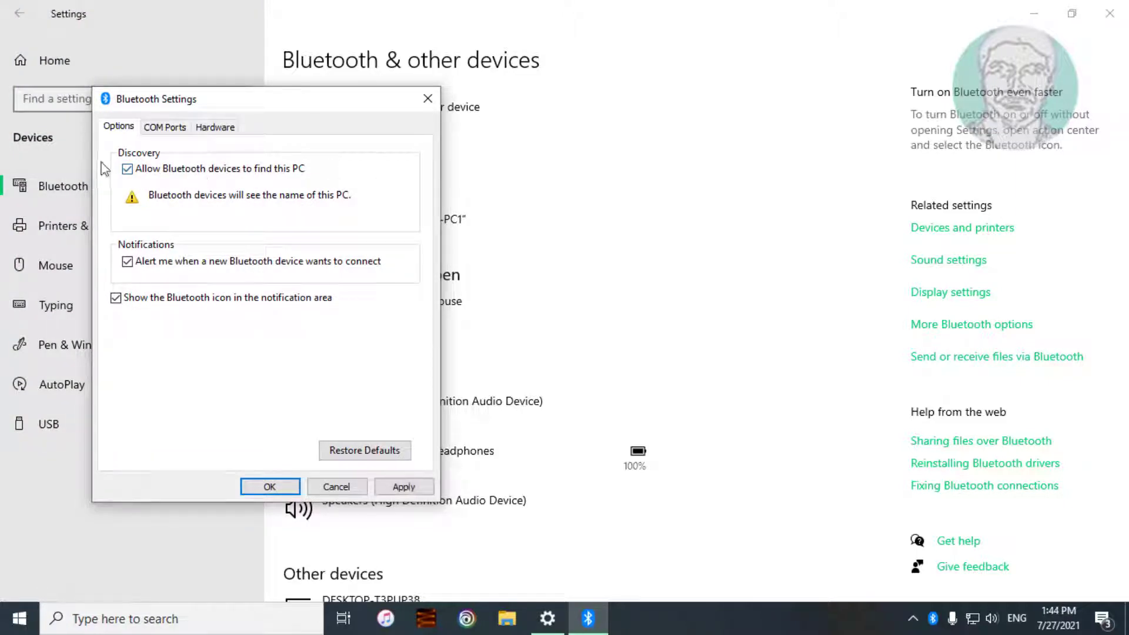
click(406, 486)
click(270, 487)
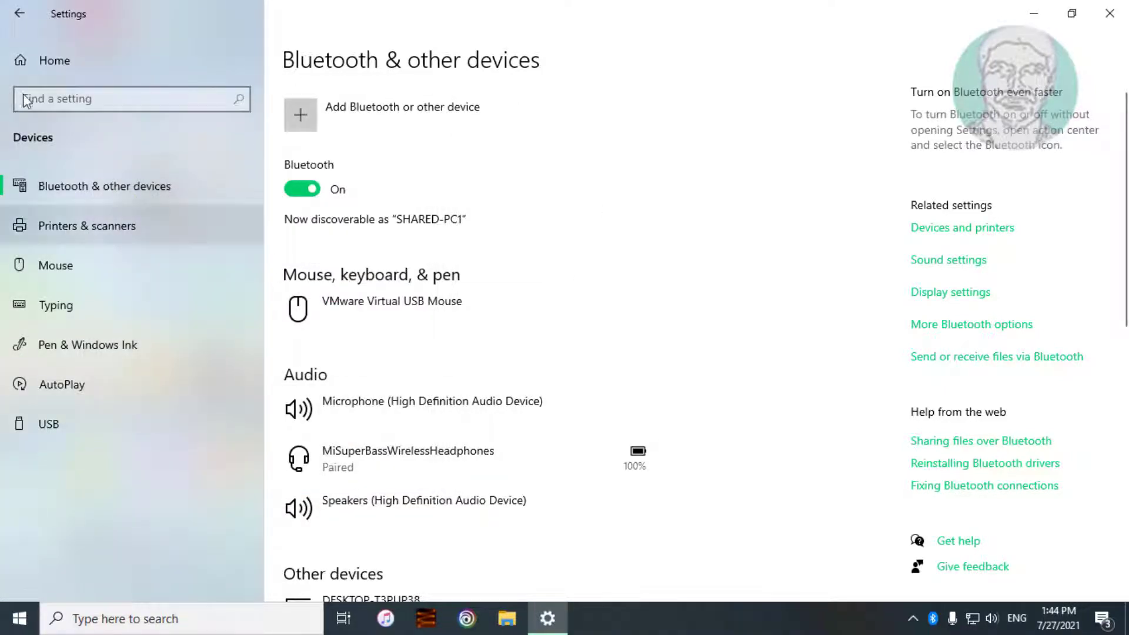
click(9, 15)
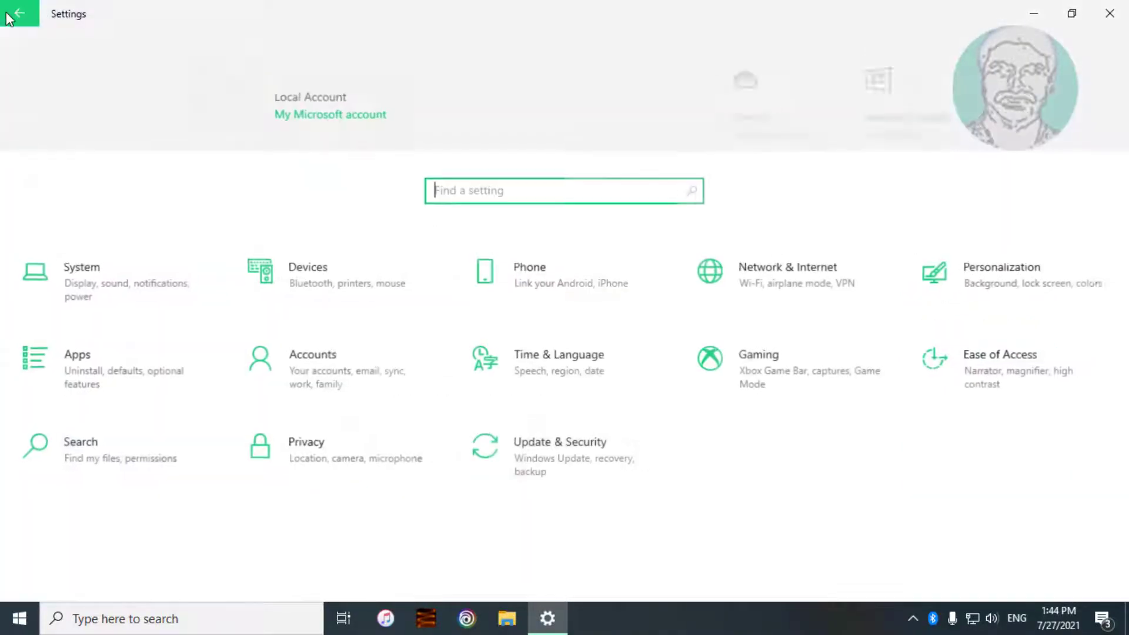
Close Settings, find Device Manager by searching 'device manager', and expand its Bluetooth node
click(1109, 13)
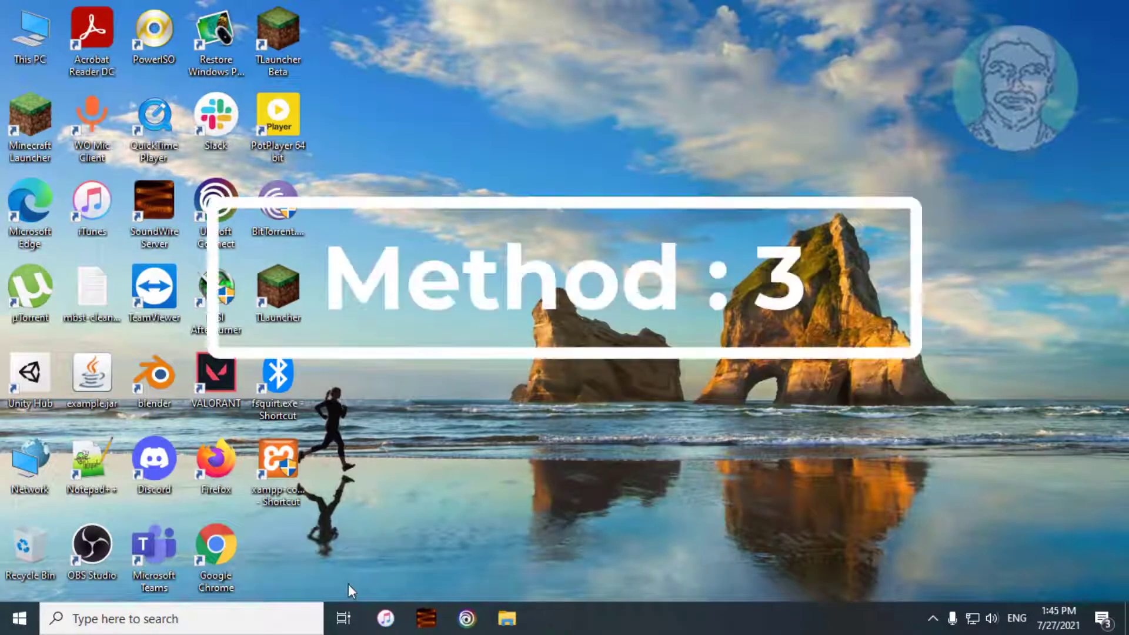
click(157, 621)
text(dev)
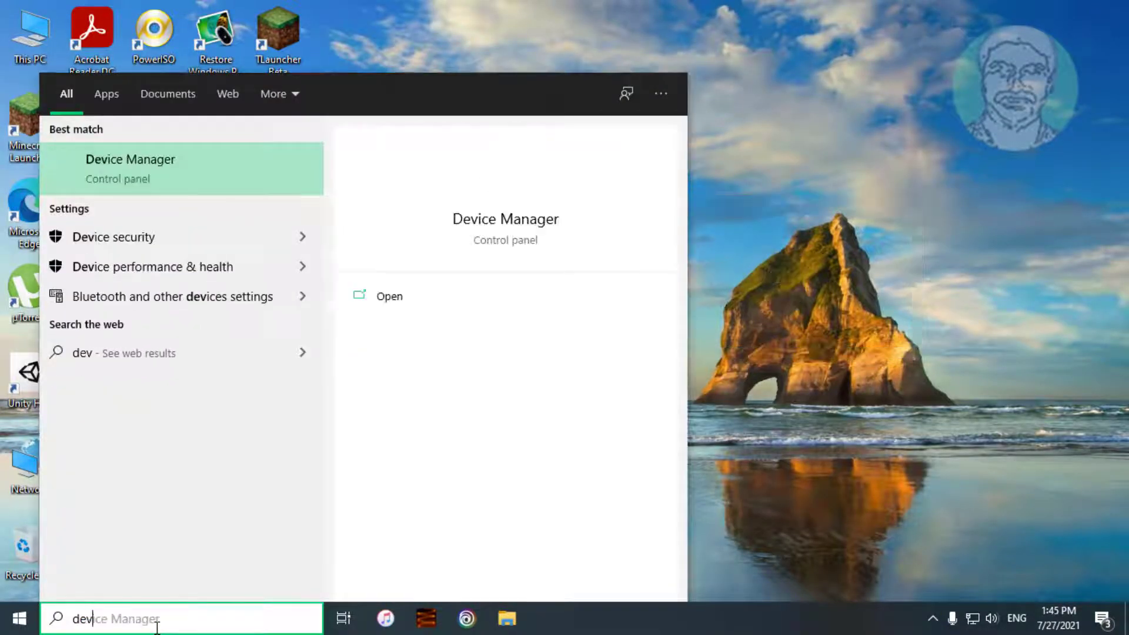
text(ice manage)
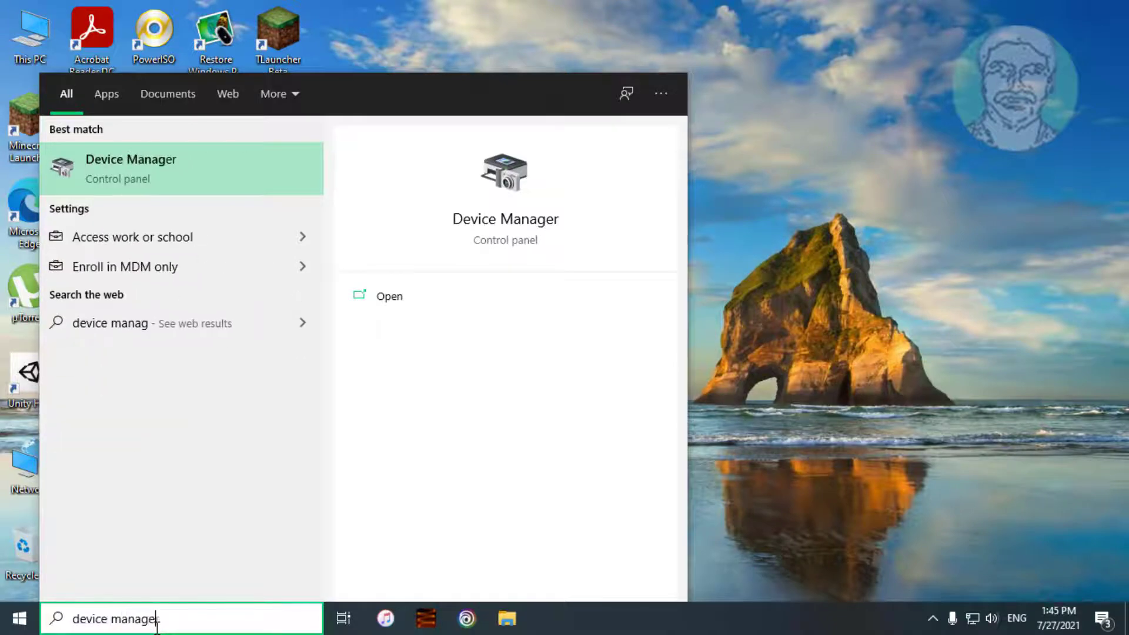
text(r)
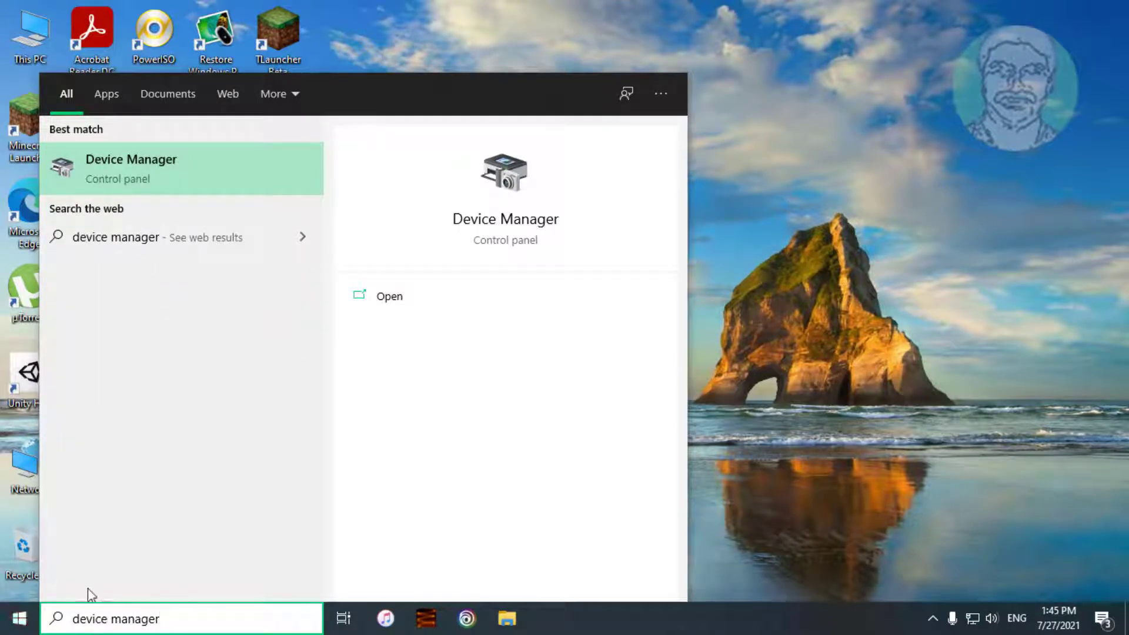
click(189, 174)
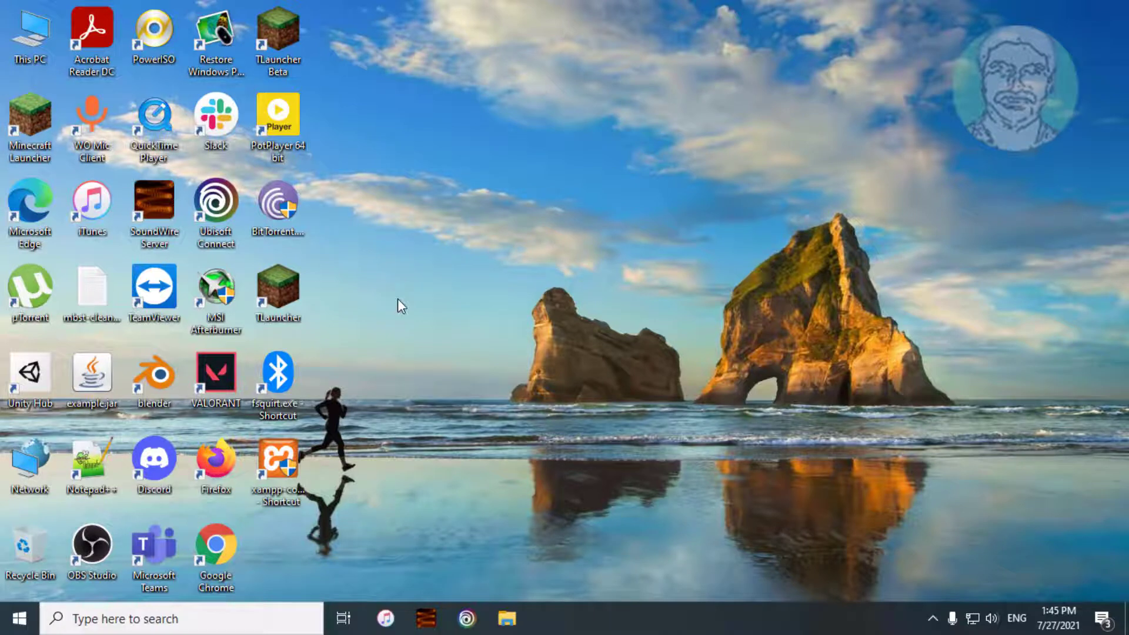
click(91, 172)
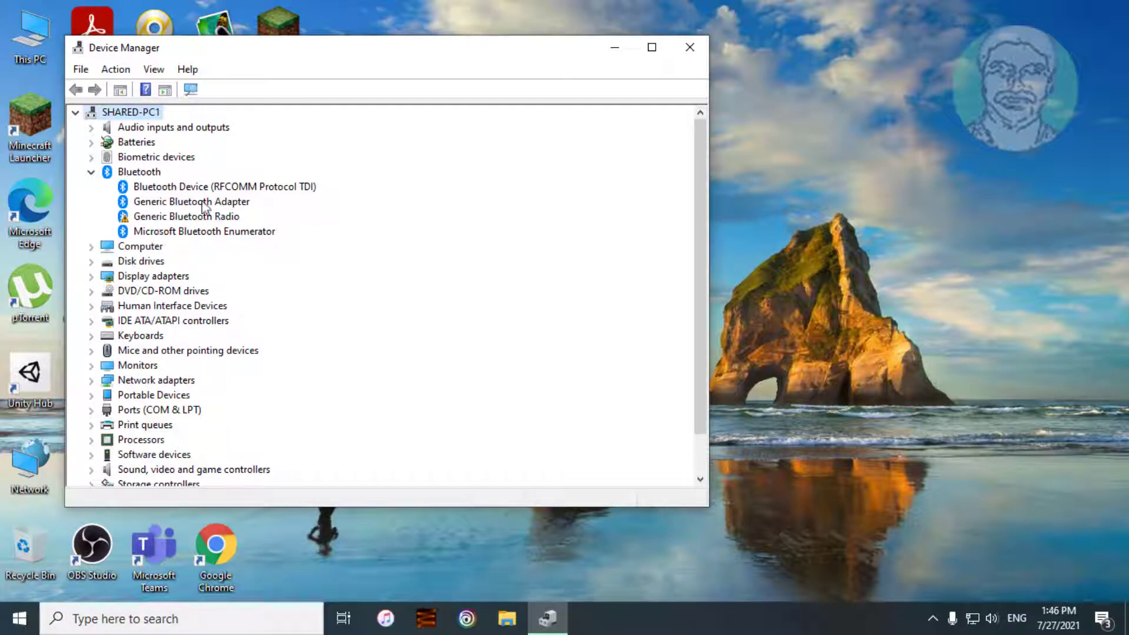
Reinstall the Generic Bluetooth Adapter driver by choosing it from the drivers on this computer
click(203, 204)
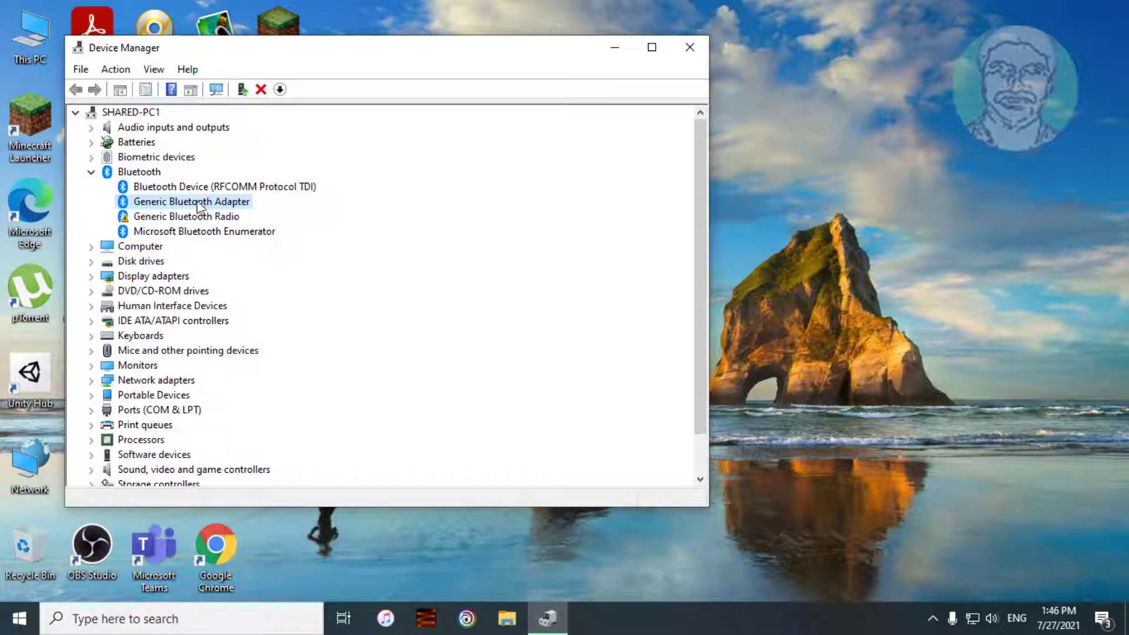
right_click(246, 209)
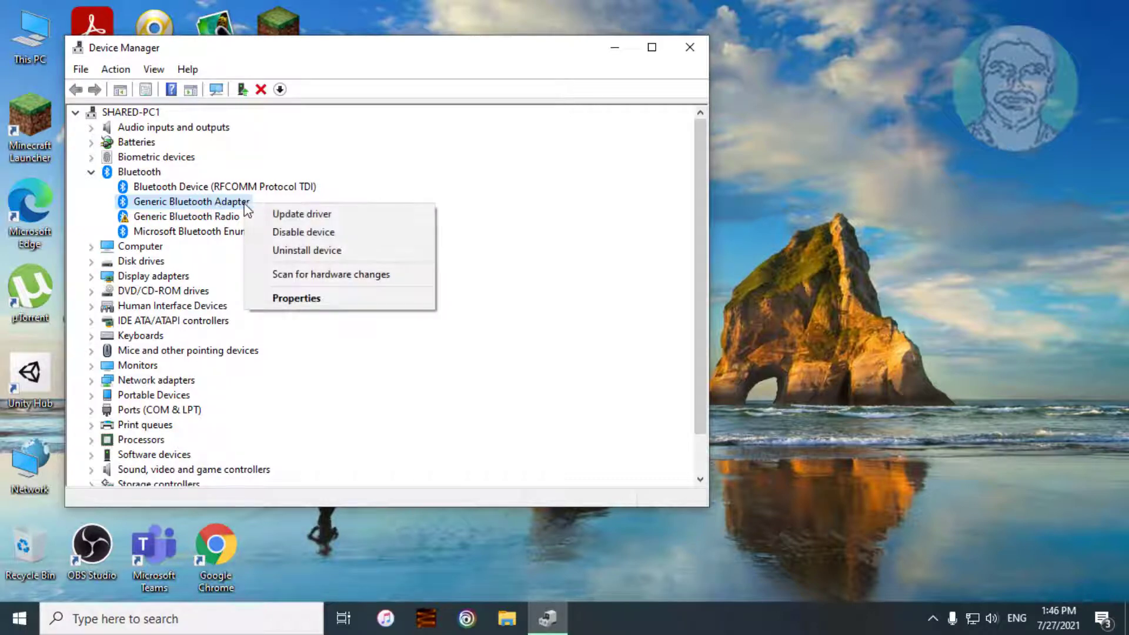
click(312, 216)
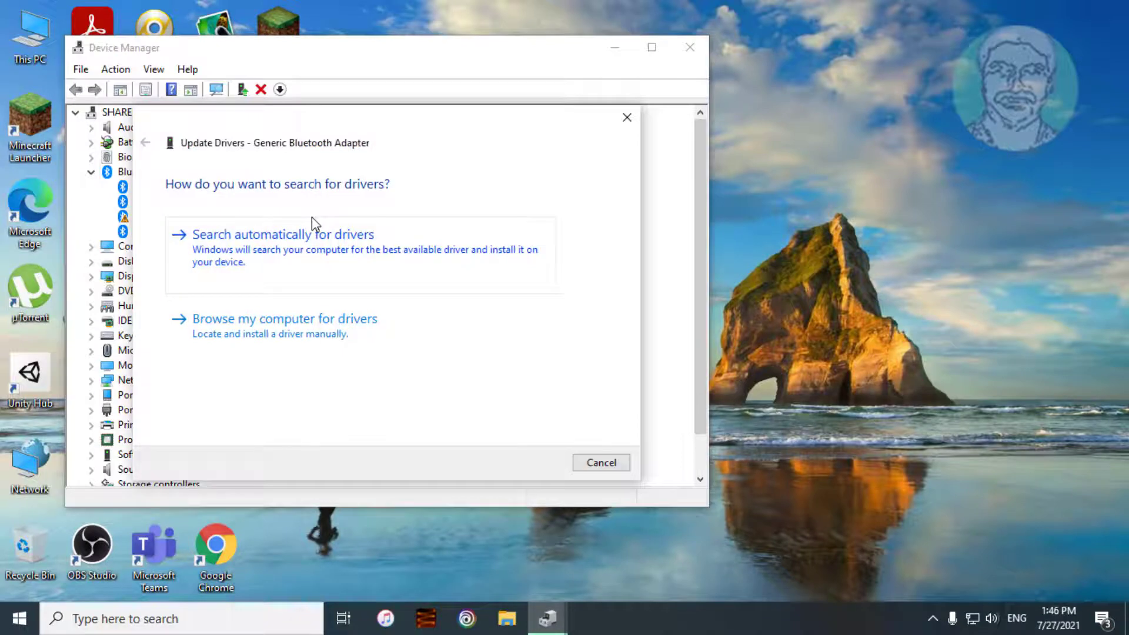
click(234, 335)
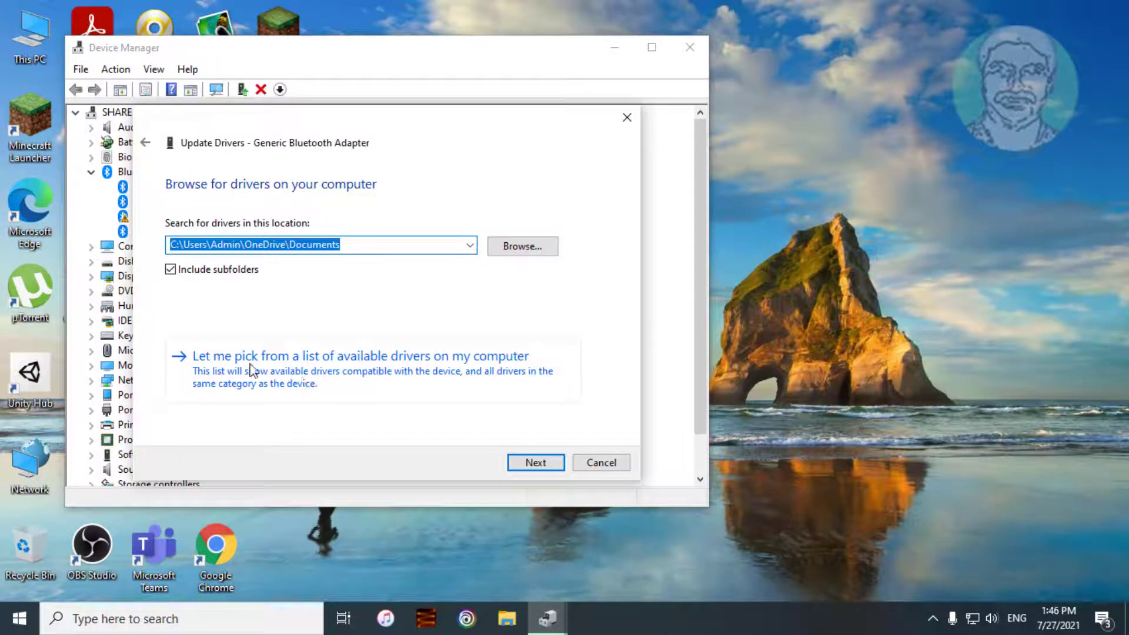
click(297, 366)
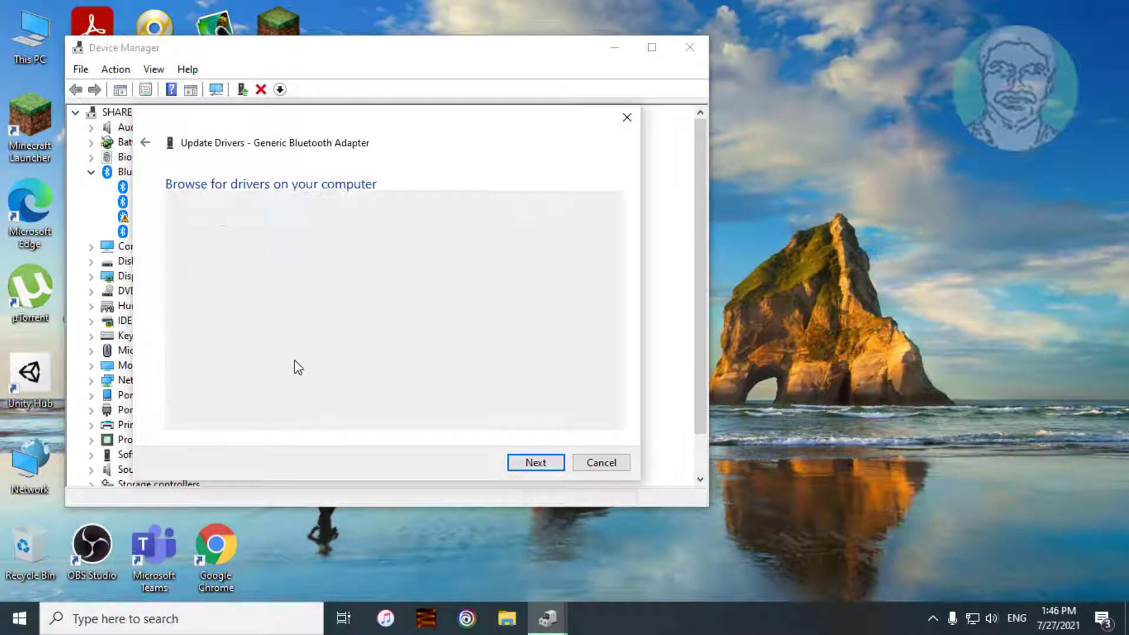
click(280, 327)
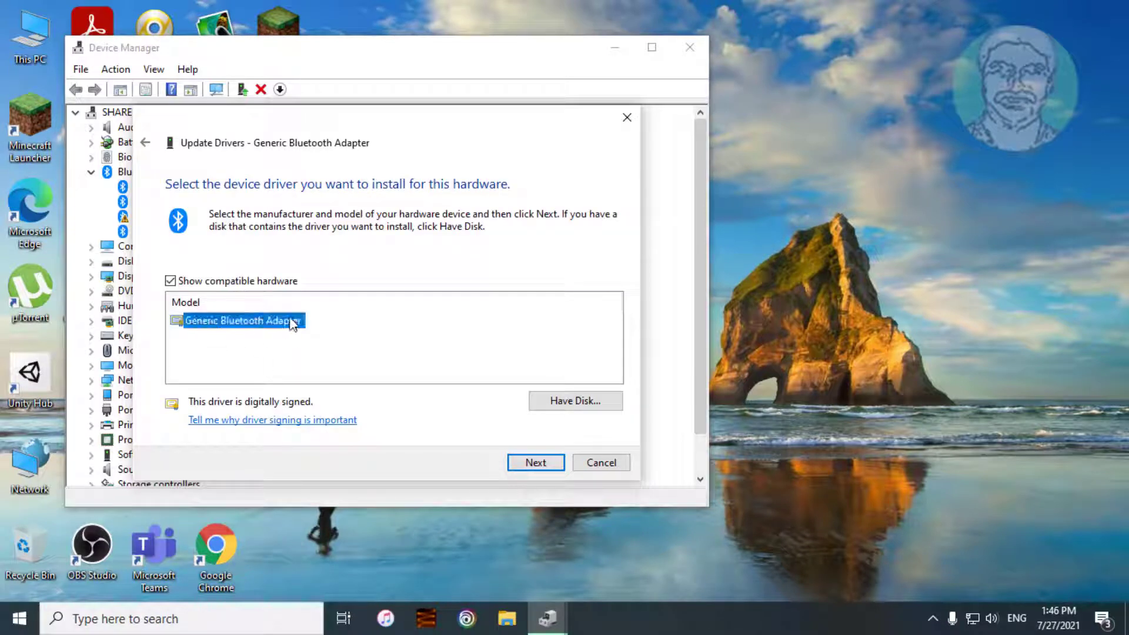
click(536, 464)
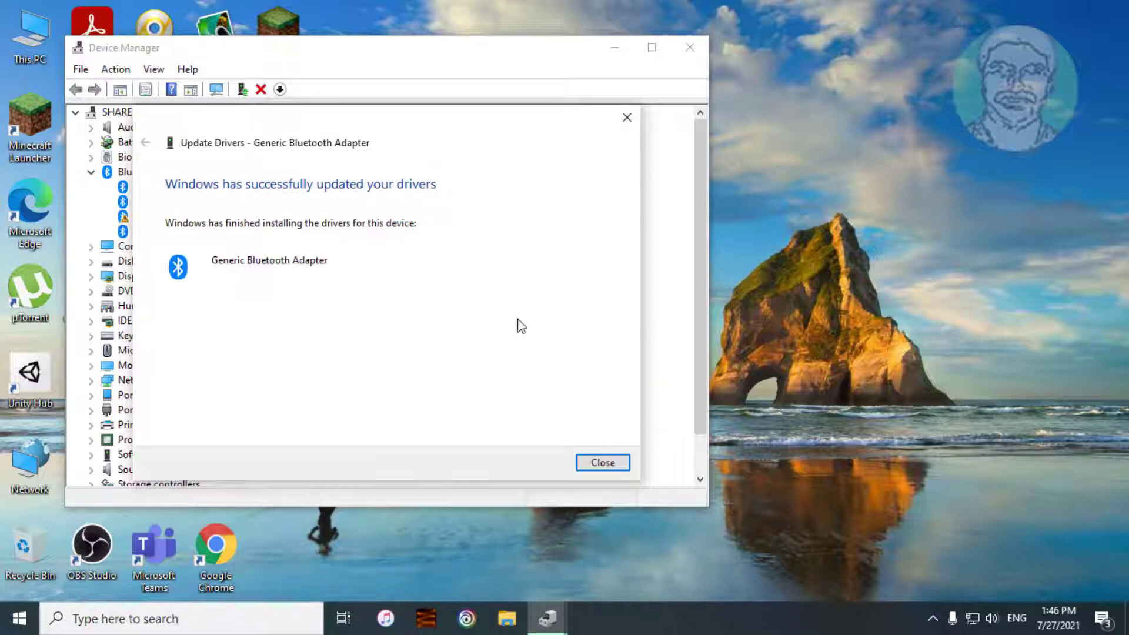
click(623, 466)
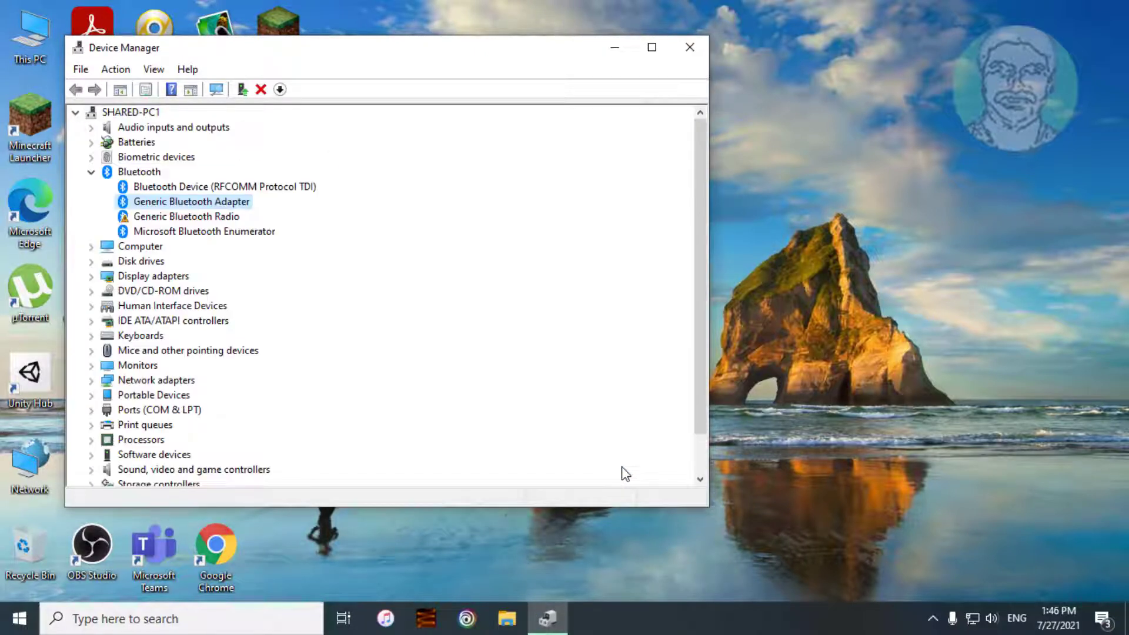
Uninstall the Generic Bluetooth Adapter and the Generic Bluetooth Radio devices
right_click(234, 207)
click(314, 253)
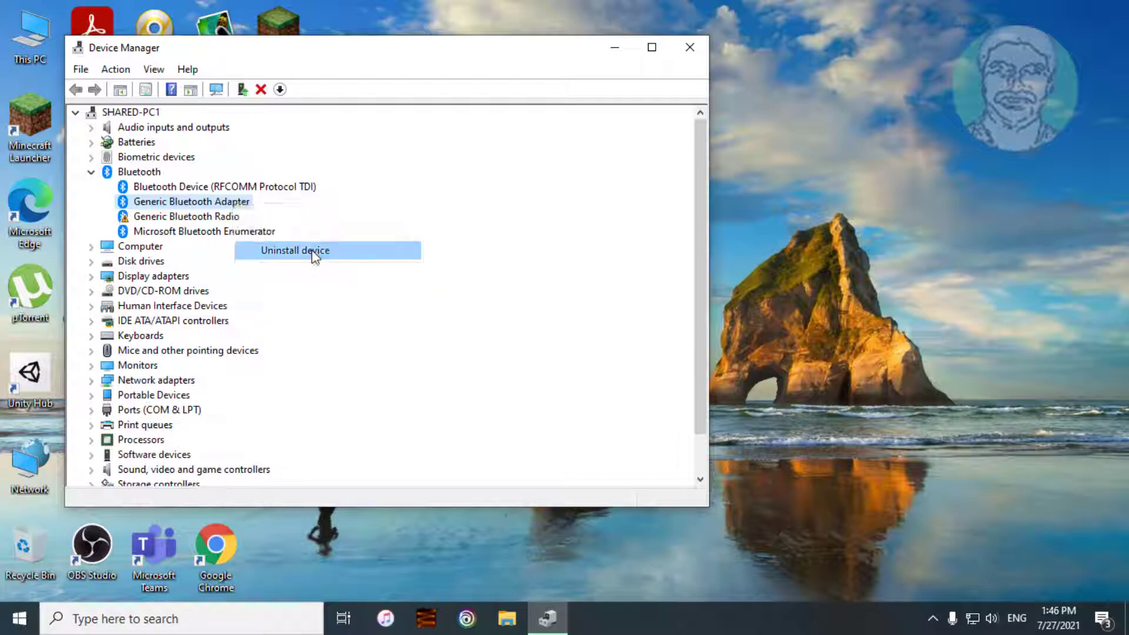
click(571, 374)
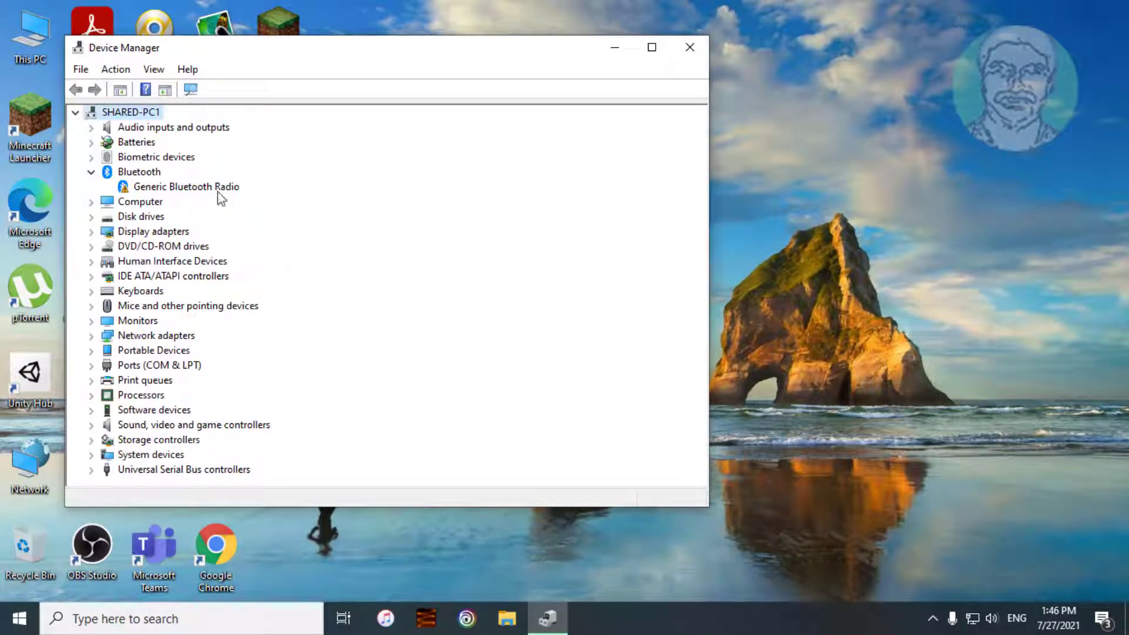
click(218, 191)
right_click(218, 192)
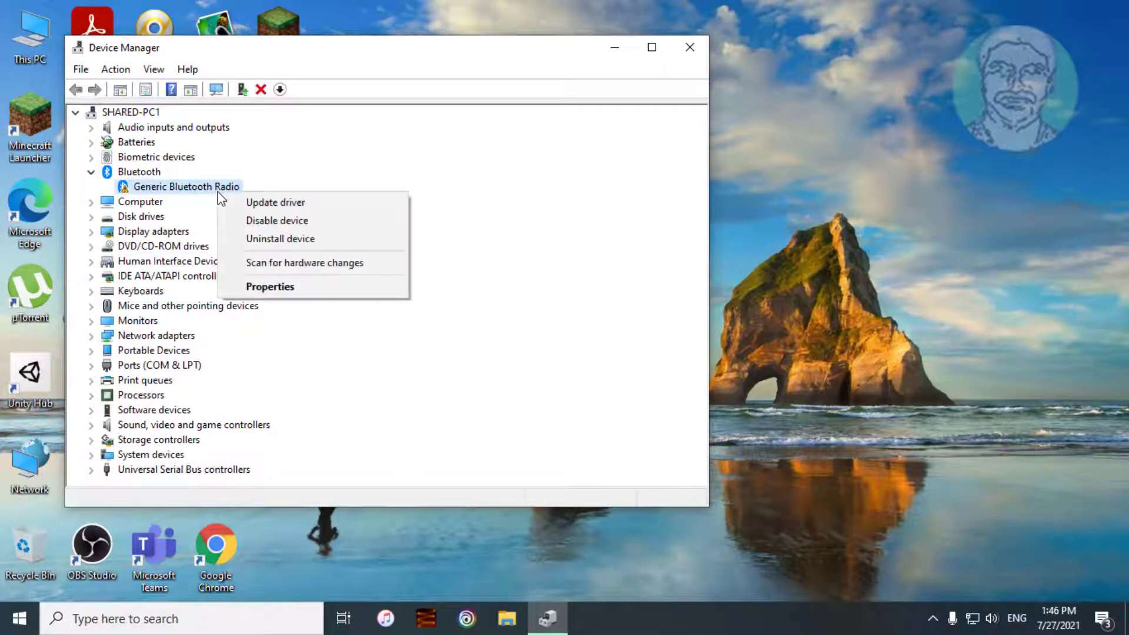
click(280, 239)
click(591, 374)
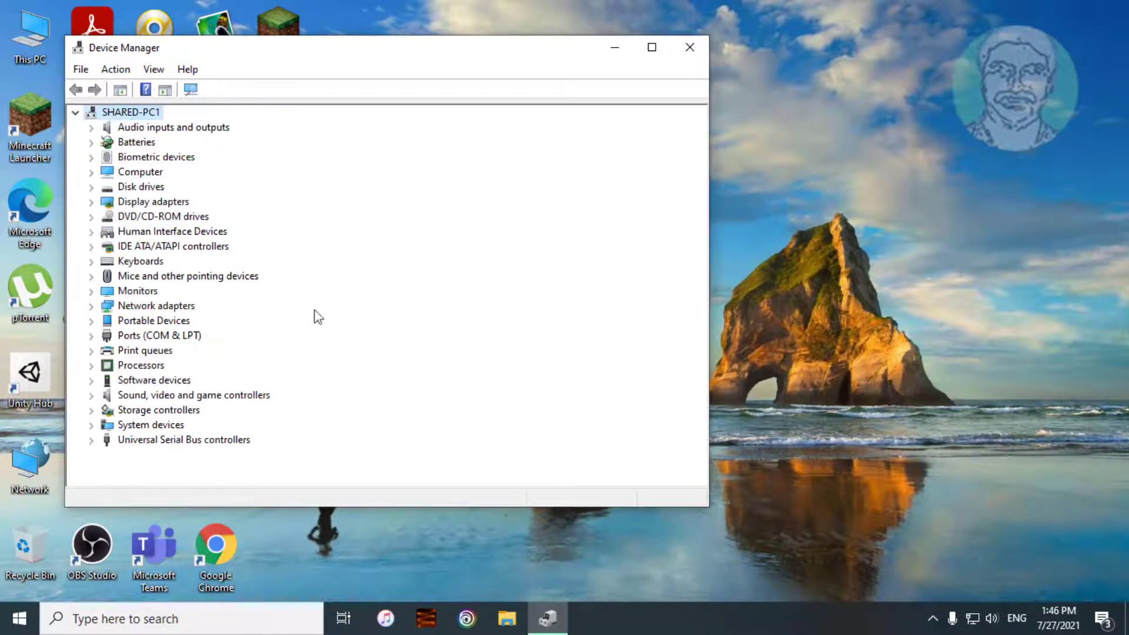
Scan for hardware changes, check the tray for the Bluetooth icon, and close Device Manager
click(190, 89)
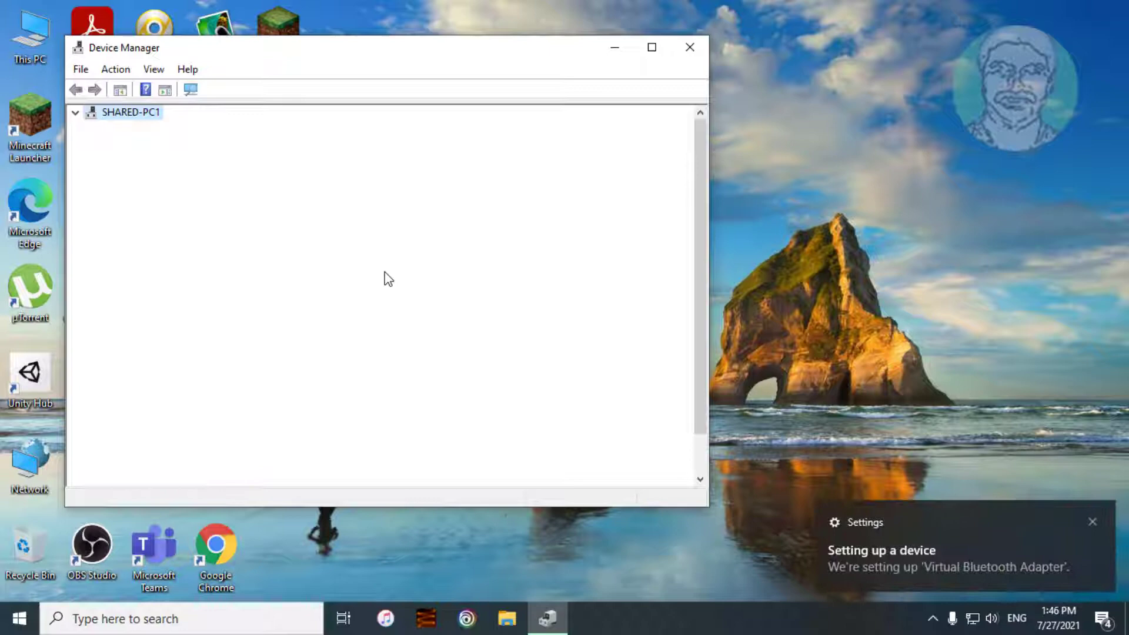
click(1092, 522)
click(933, 617)
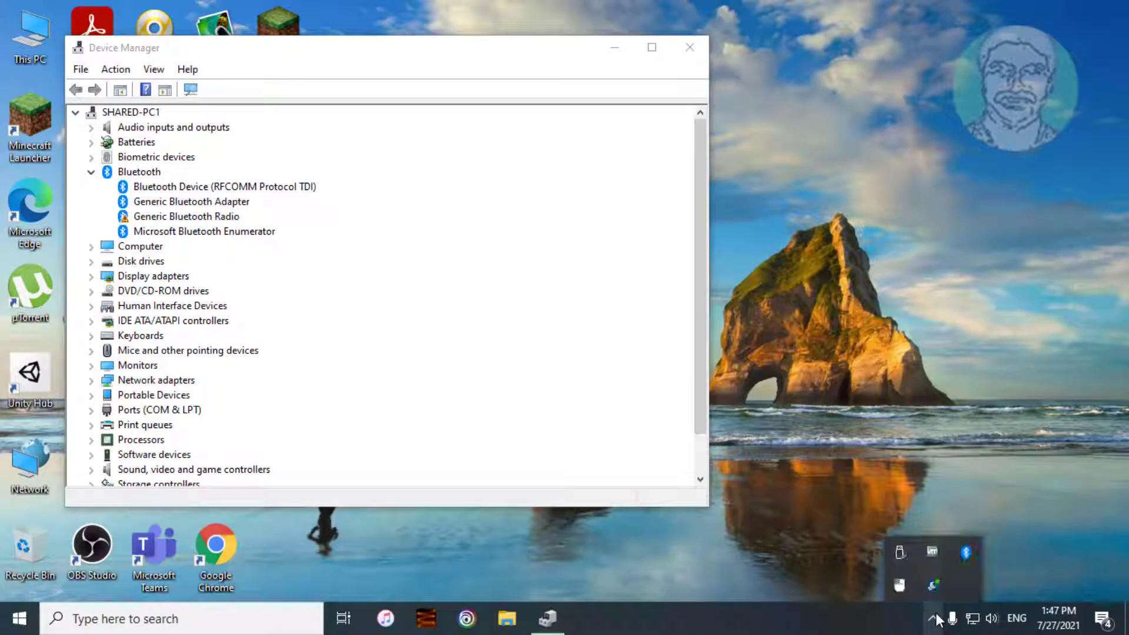
click(864, 422)
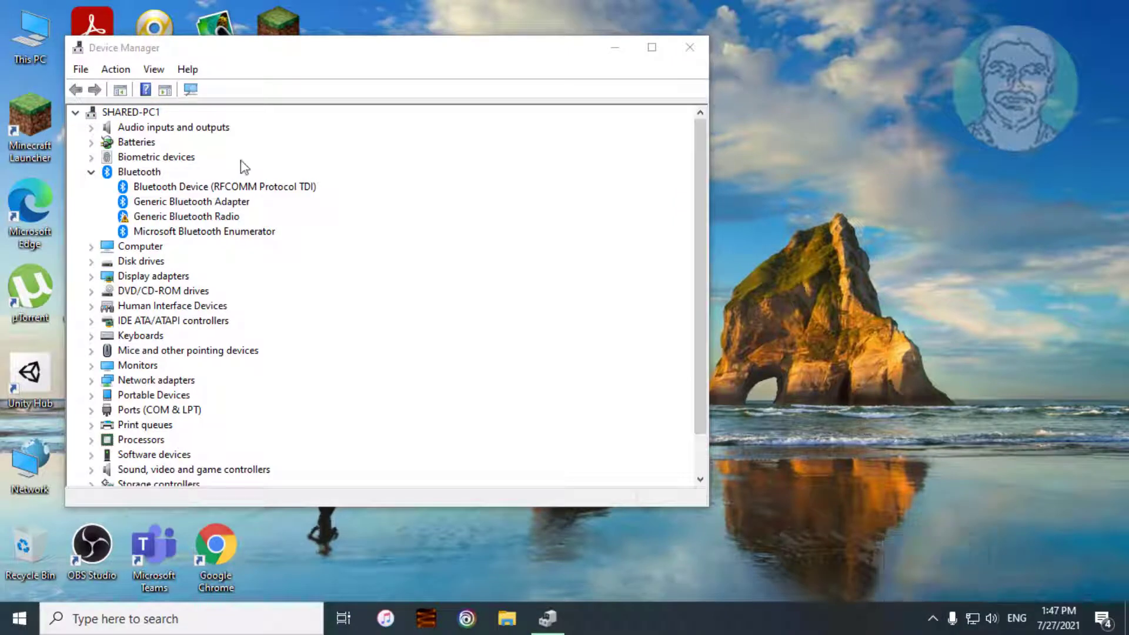
click(91, 172)
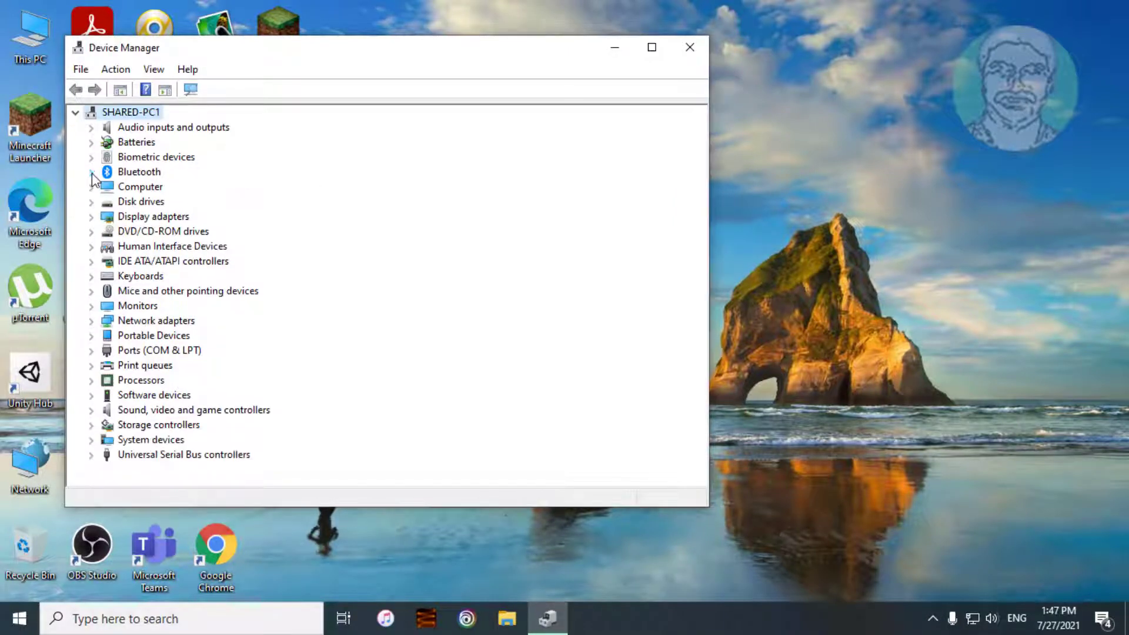
click(700, 50)
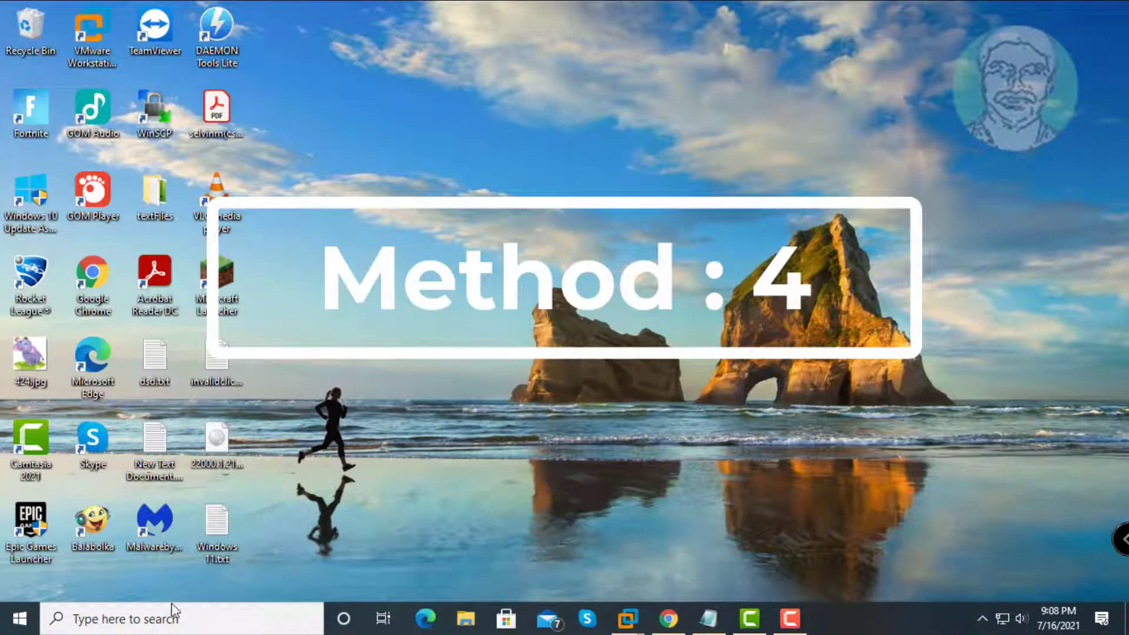
Search 'system information' and read the baseboard as ASUSTeK TUF Z390-PLUS GAMING
click(175, 615)
text(sys)
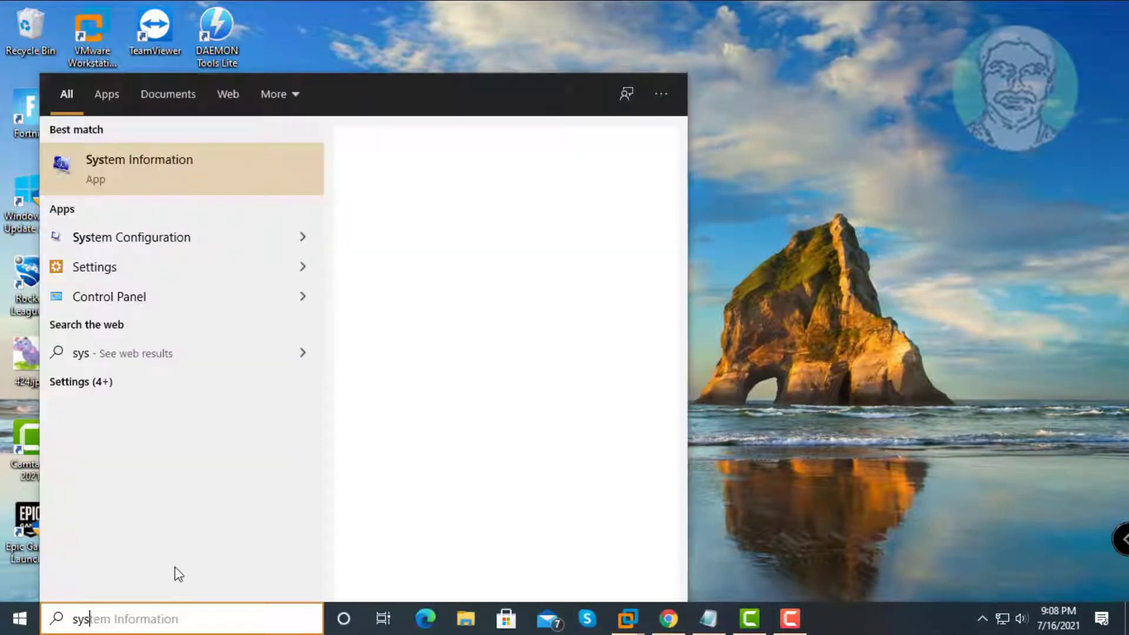
text(tem in)
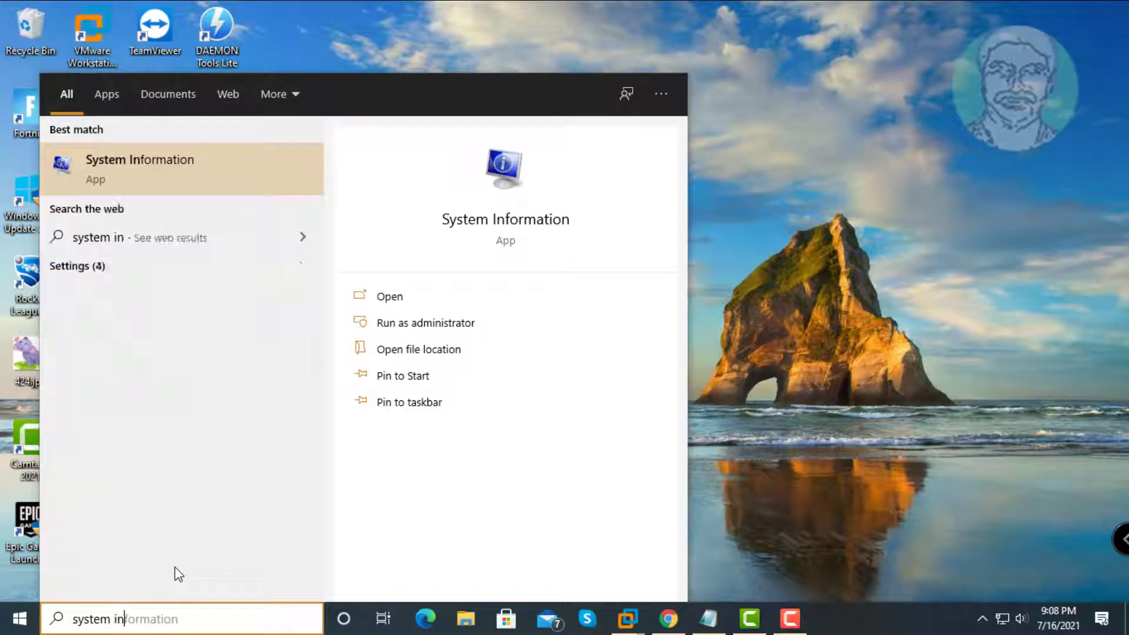
text(formation)
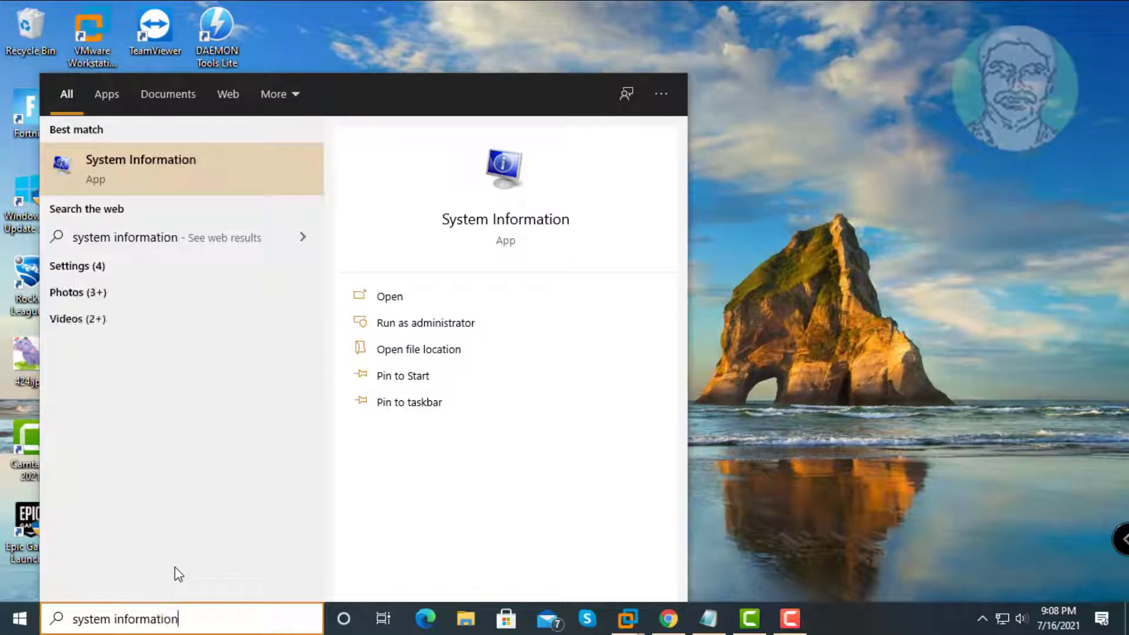
click(175, 172)
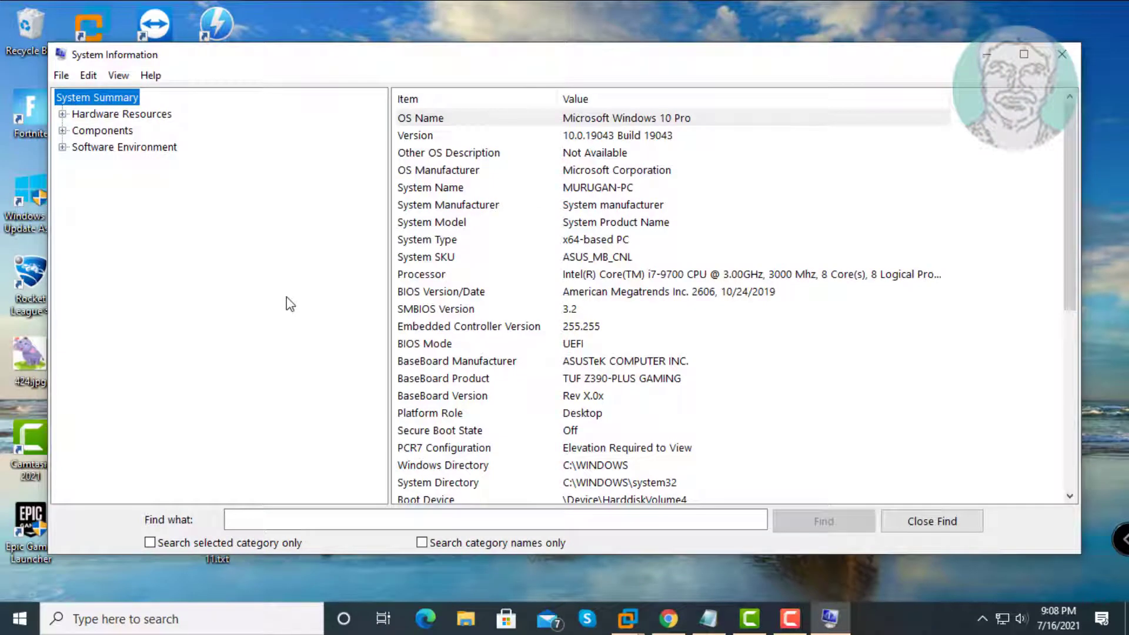
click(443, 364)
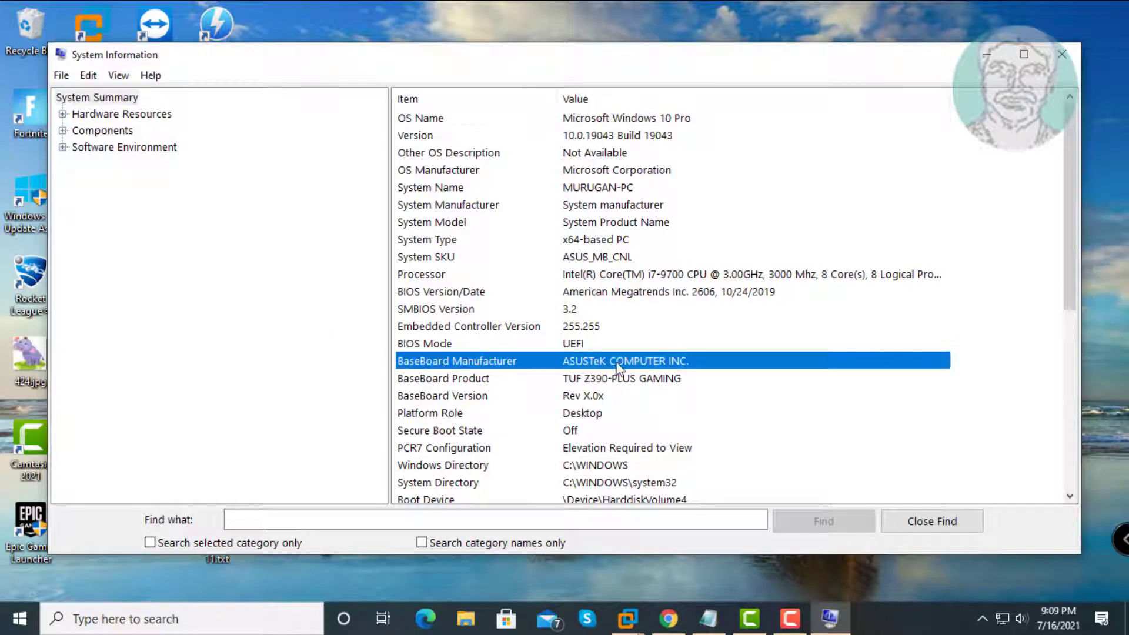
click(457, 383)
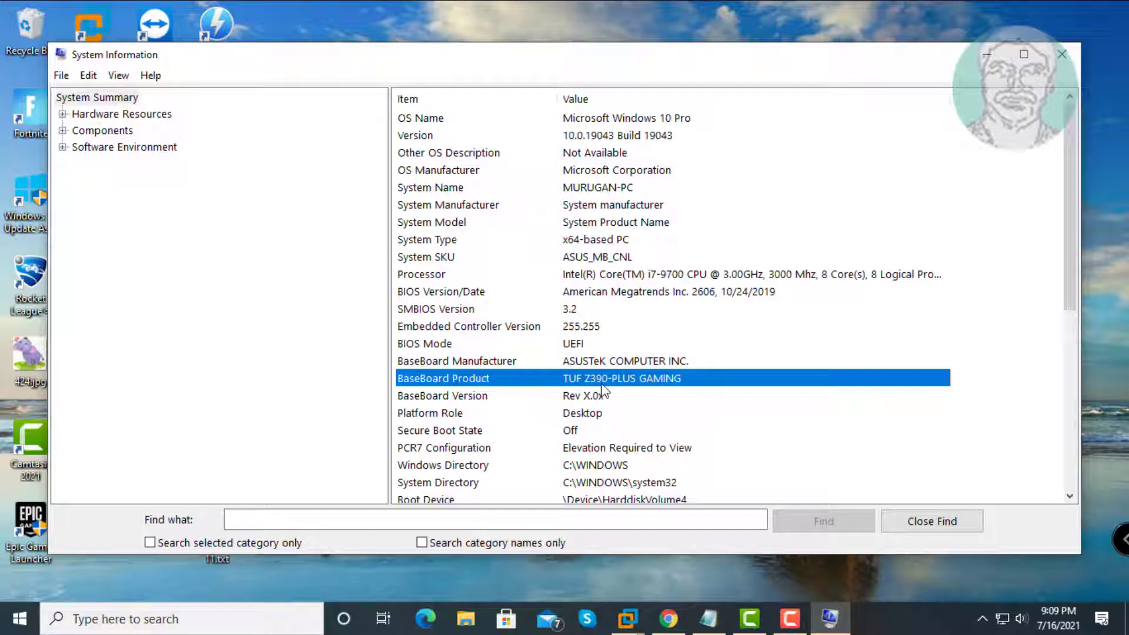
click(988, 60)
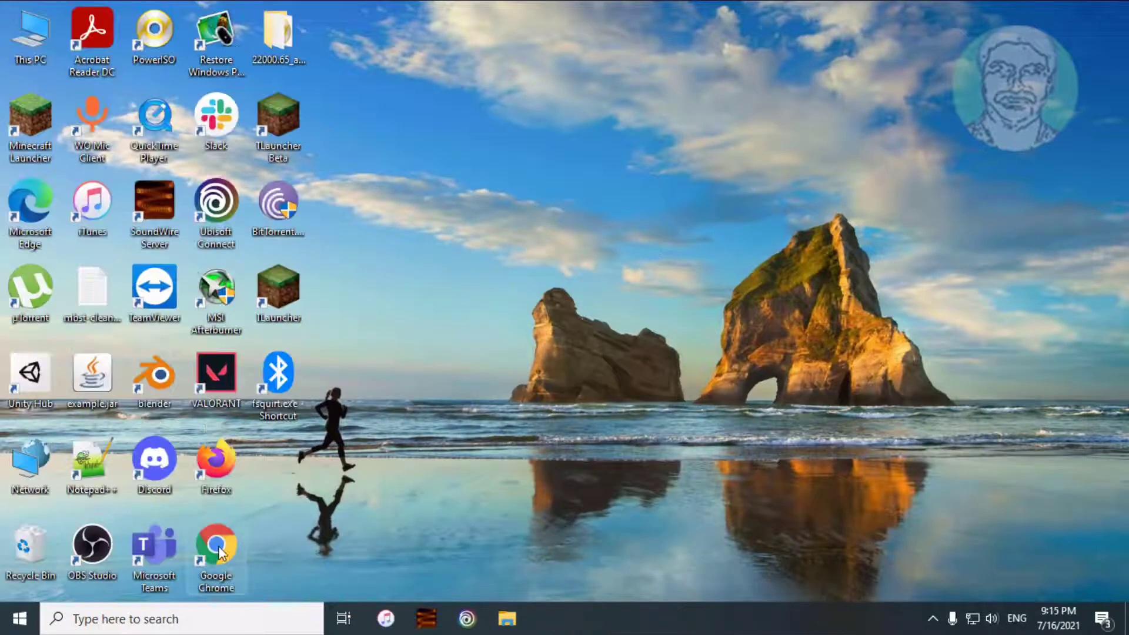
Launch Chrome and paste-search GA-Z170N-WIFI to reach Gigabyte's product page
double_click(219, 553)
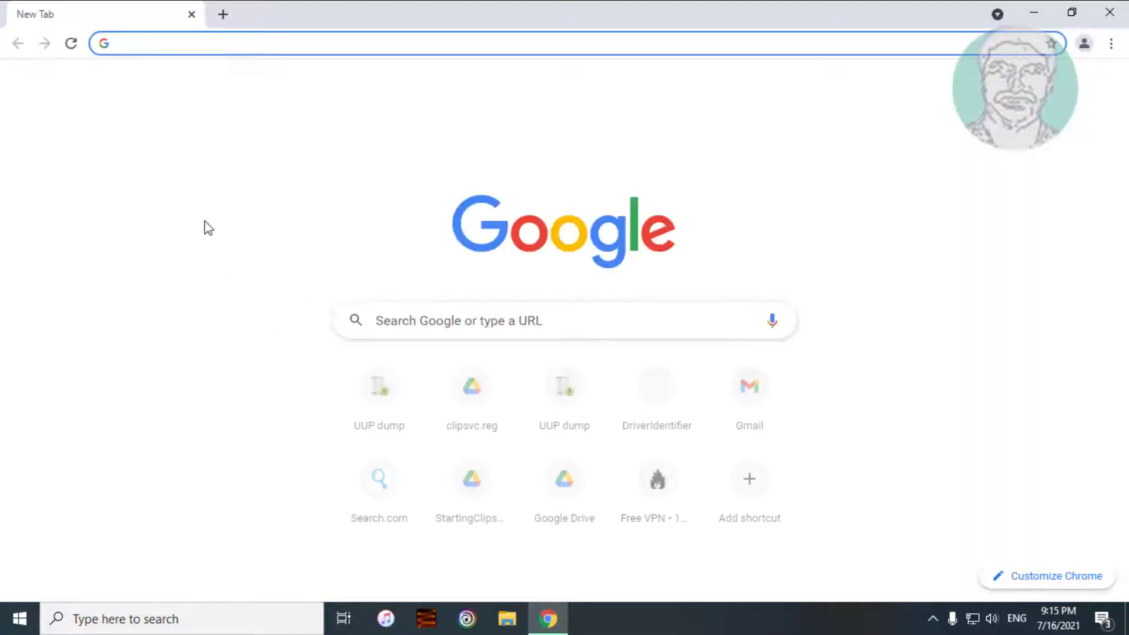
click(126, 42)
right_click(126, 43)
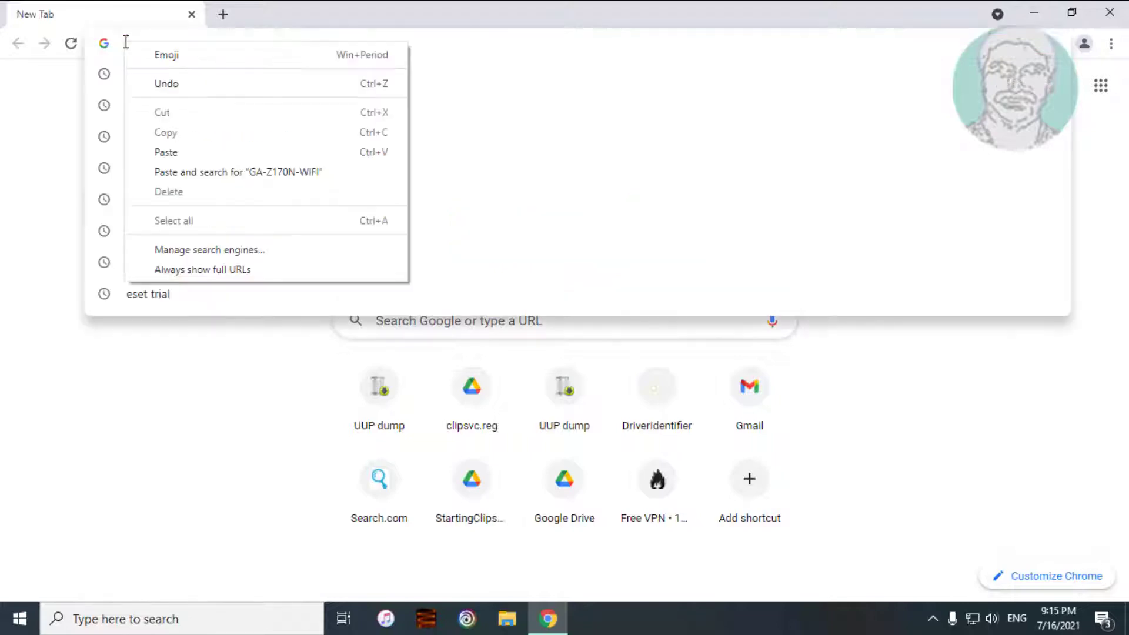
click(234, 172)
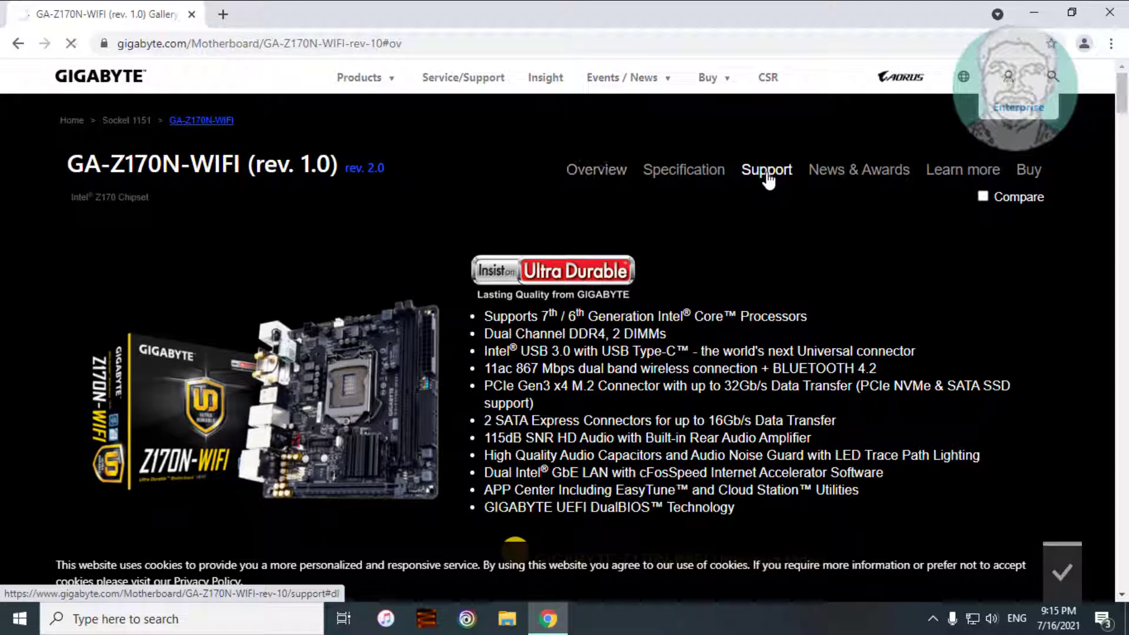
Download Intel Bluetooth Driver 21.50.1.1 from the WLAN+BT support list and show the zip's folder
click(767, 176)
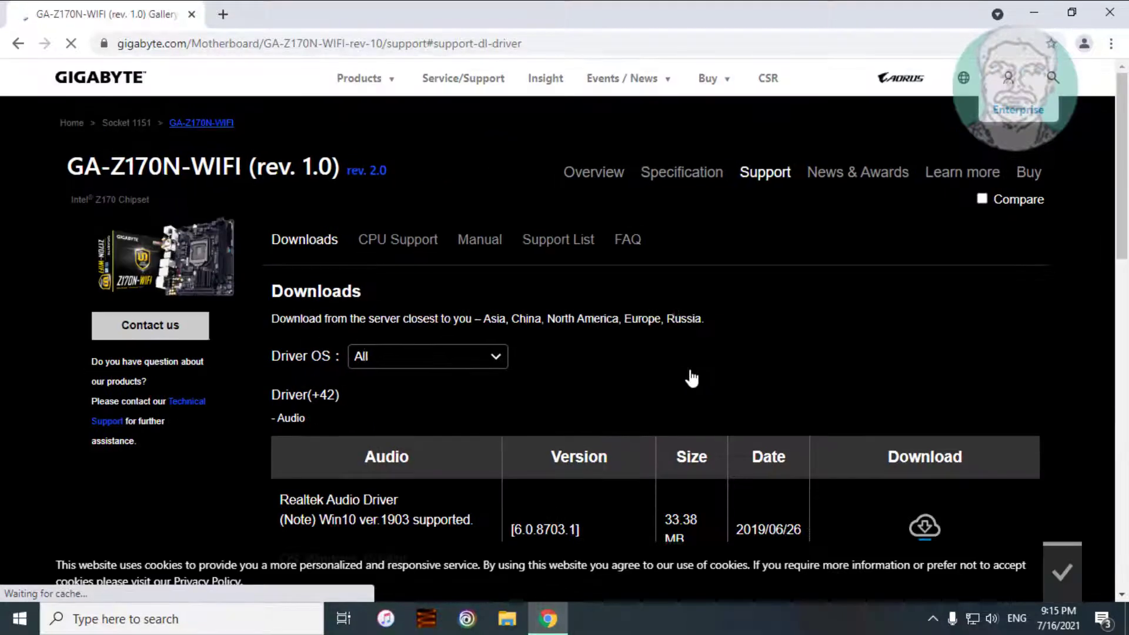
scroll(661, 407, down, 1)
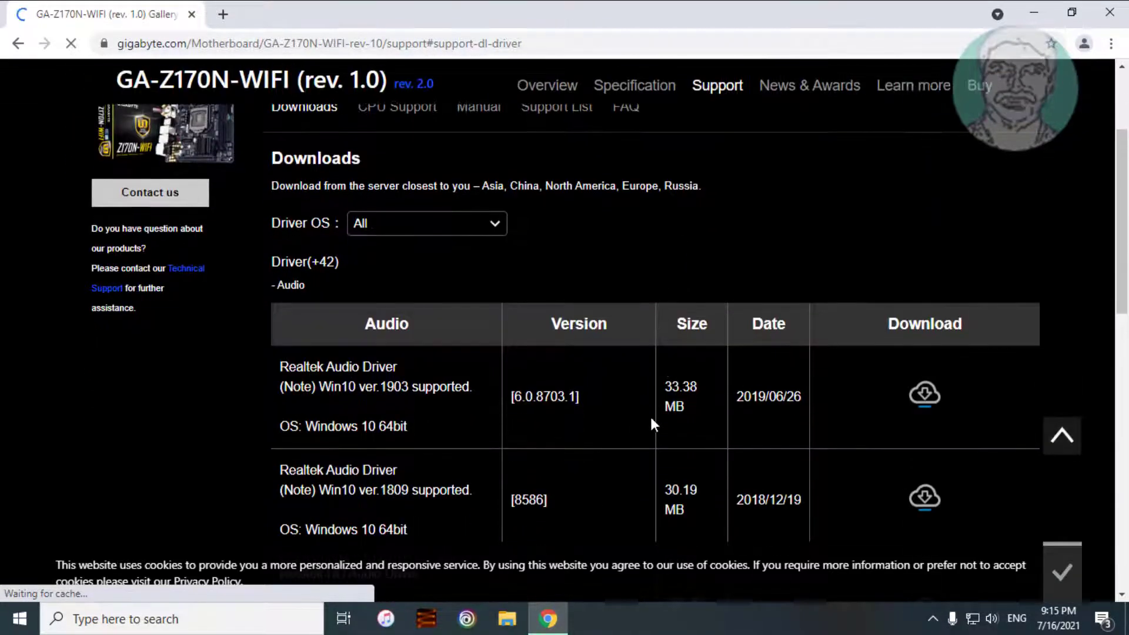
scroll(594, 448, down, 5)
scroll(560, 451, down, 2)
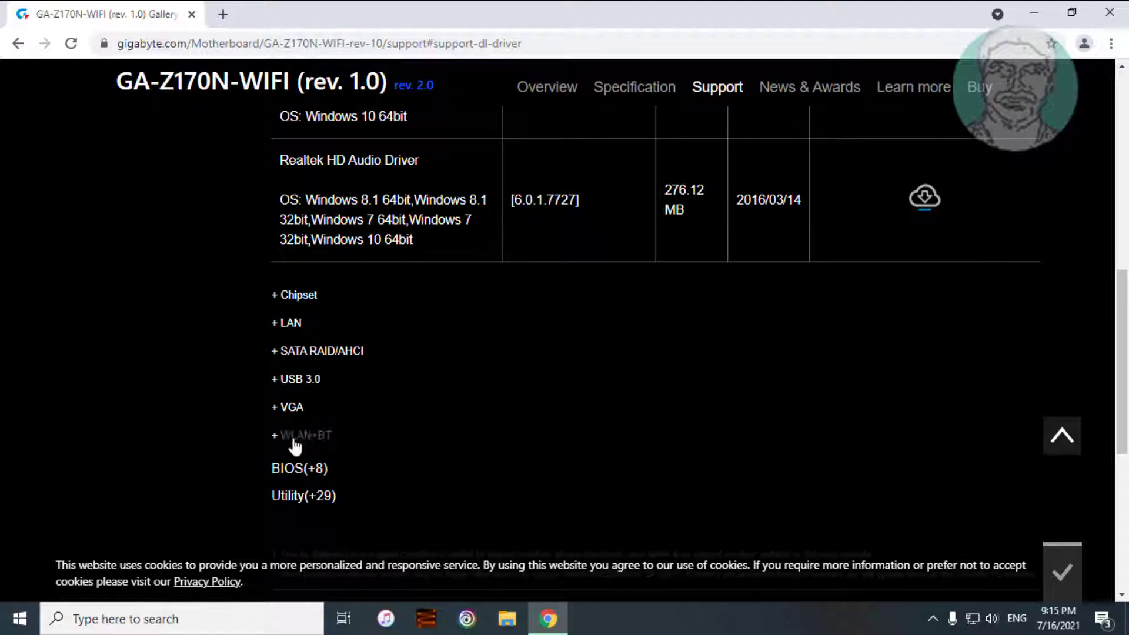
click(318, 449)
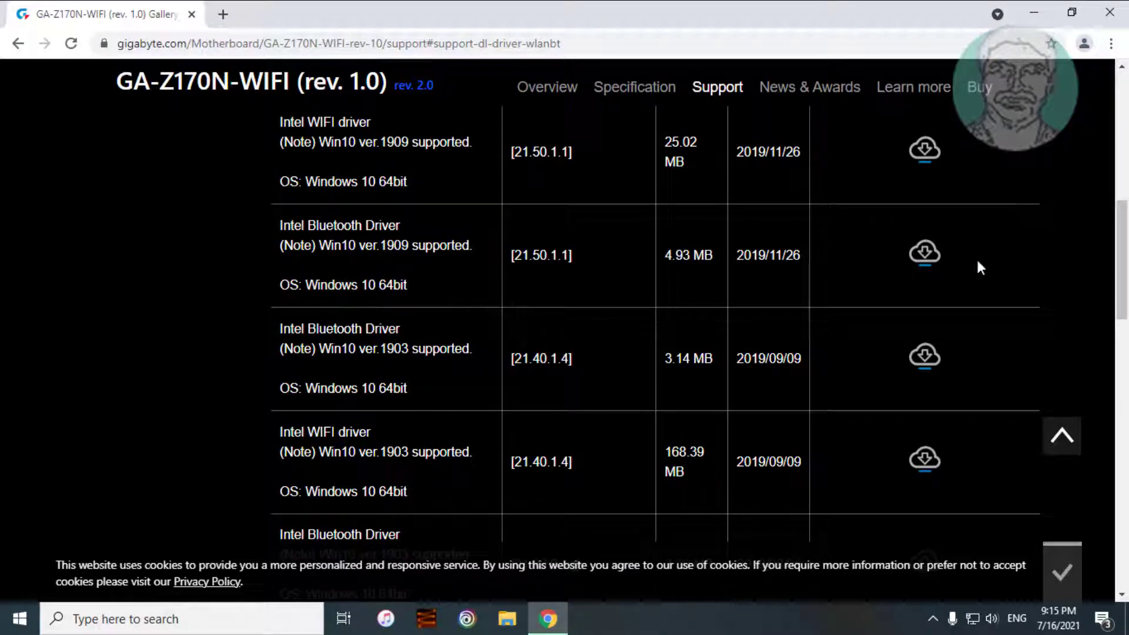
click(926, 254)
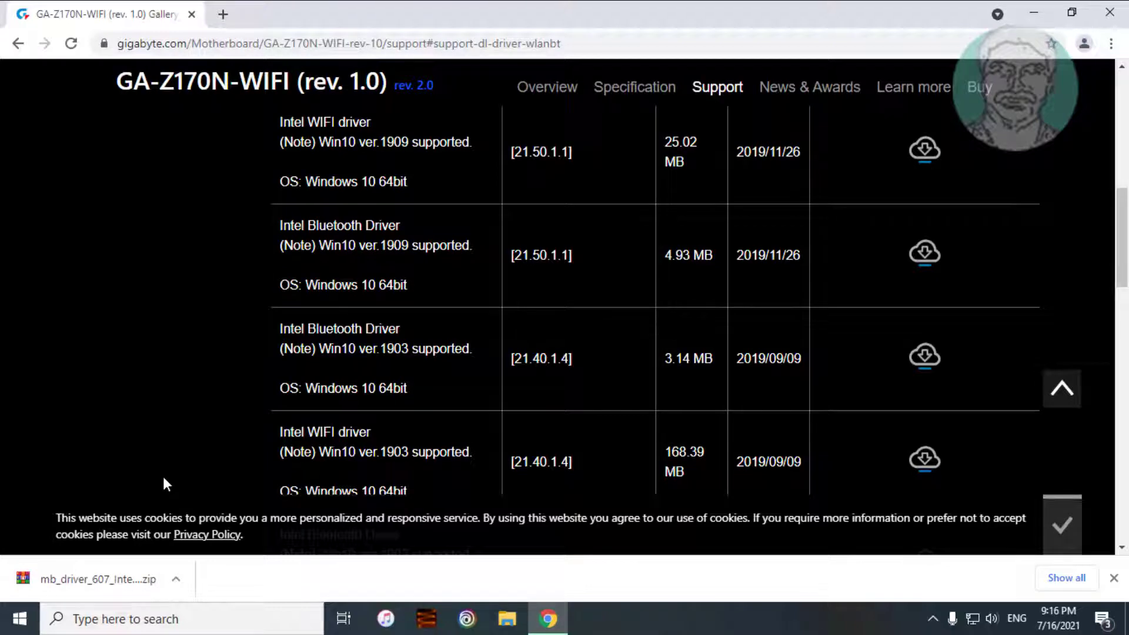
click(176, 579)
click(215, 525)
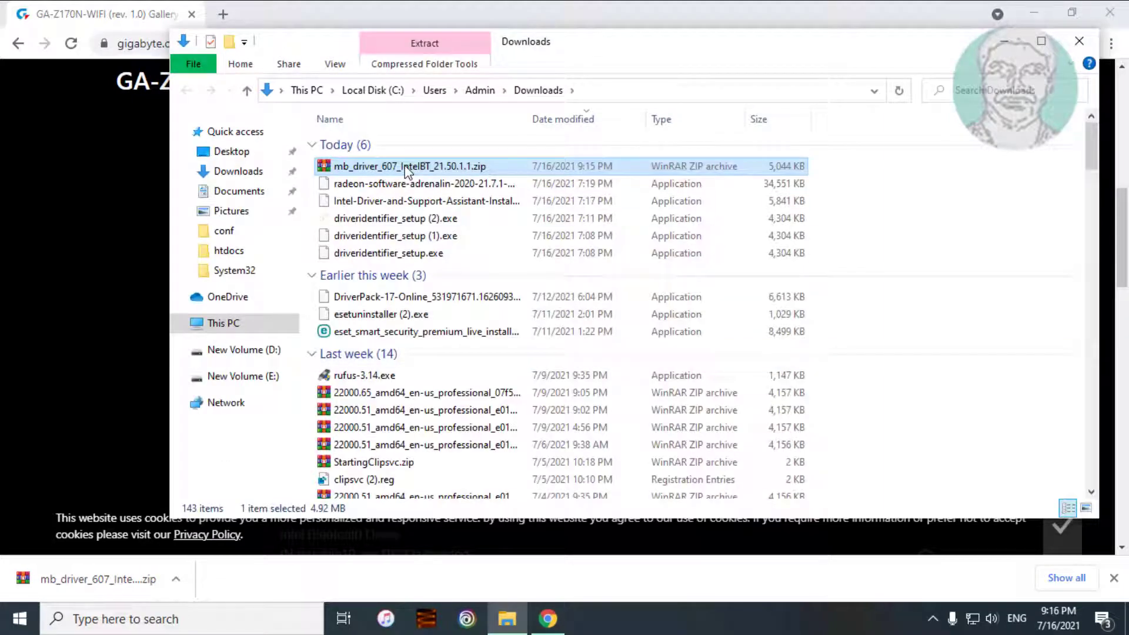
Extract the zip to mb_driver_607_IntelBT_21.50.1.1 and run the installer inside it
right_click(406, 170)
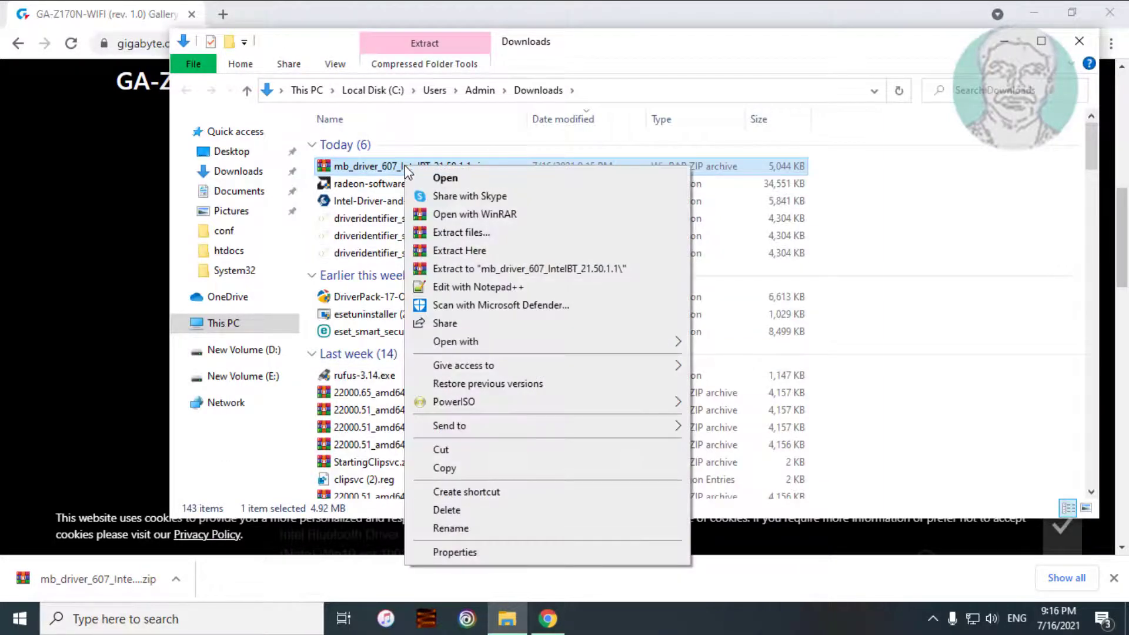
click(484, 271)
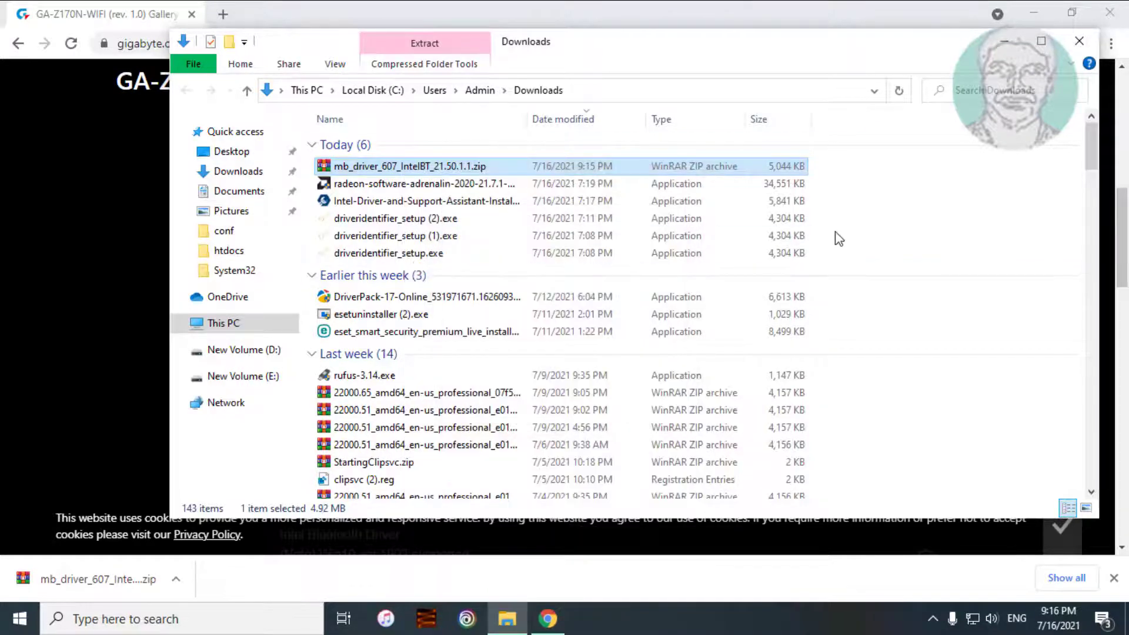
click(1035, 13)
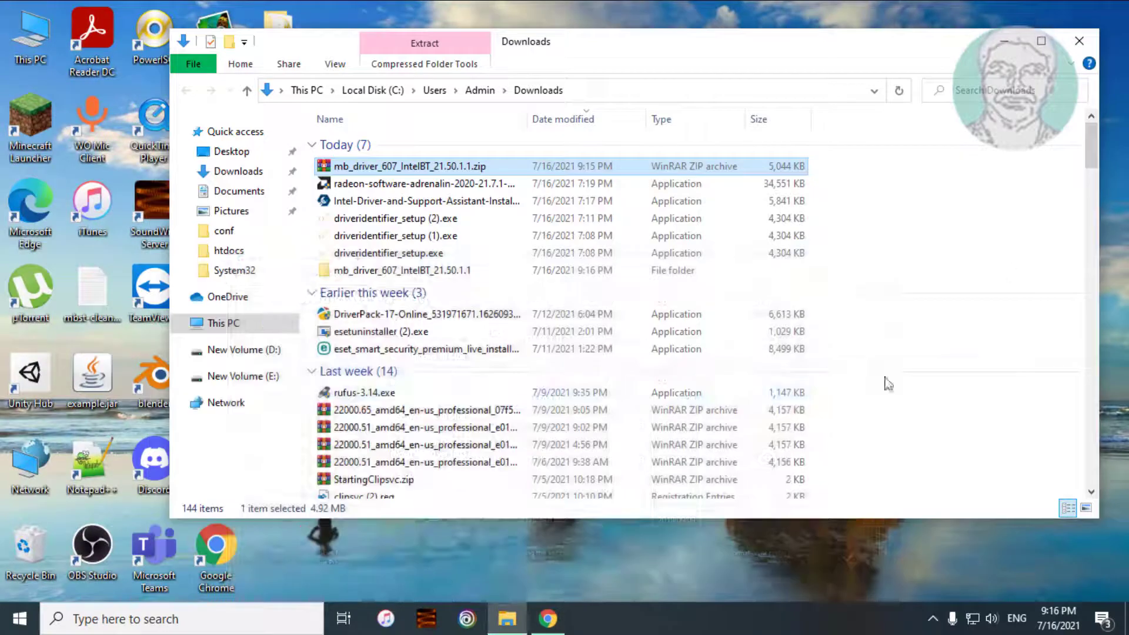
double_click(440, 270)
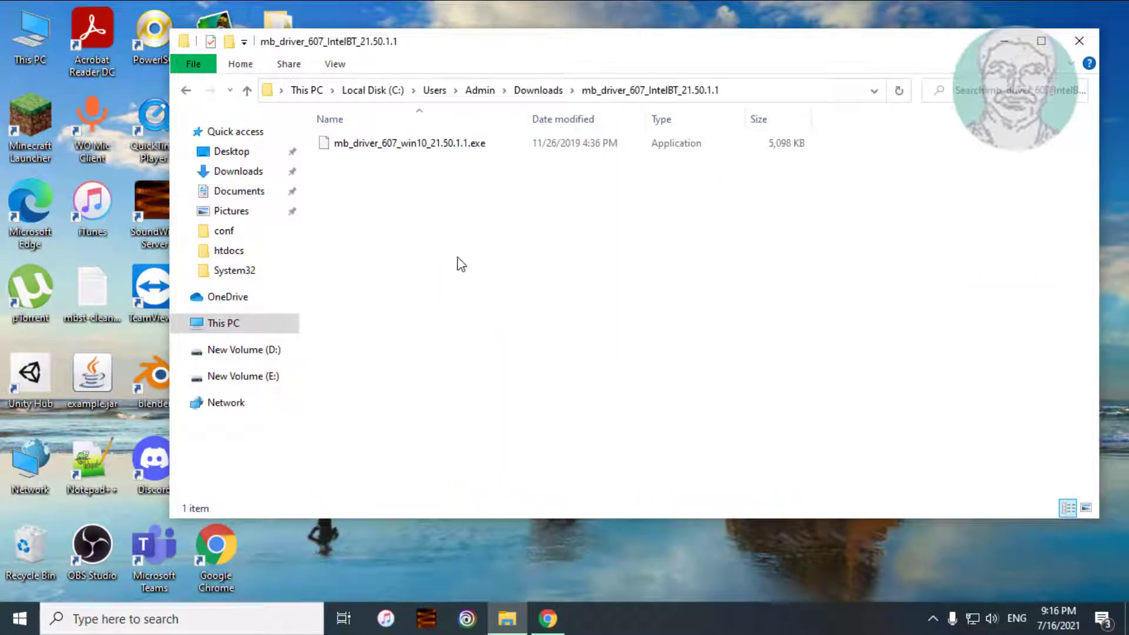
double_click(454, 142)
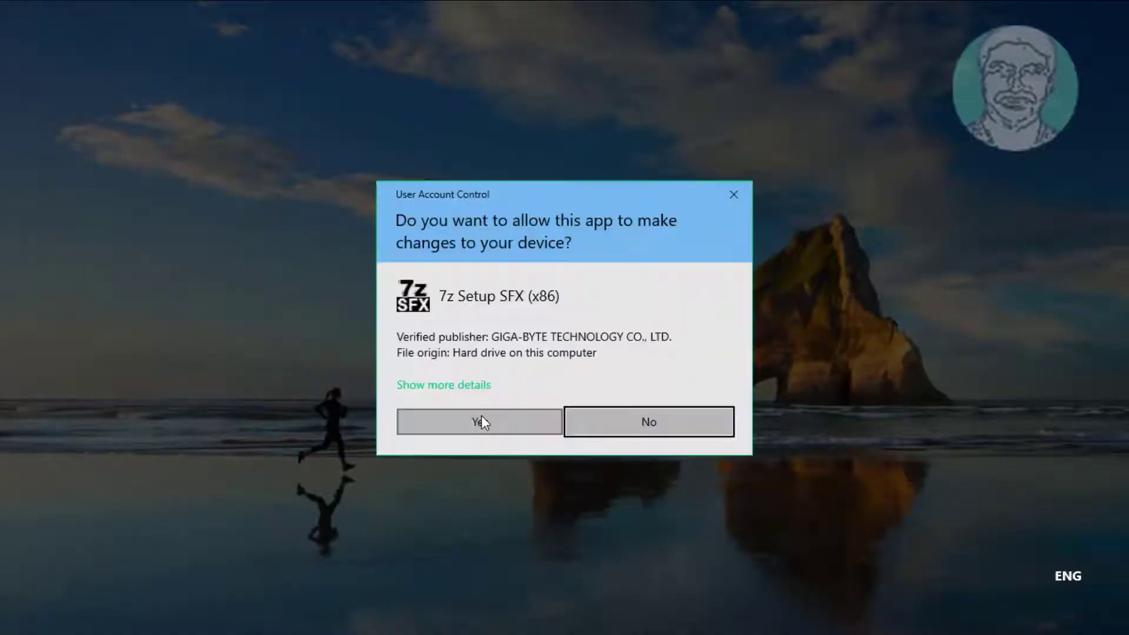
Approve the UAC prompt and clear the desktop while Intel Bluetooth driver 21.50.1.1 installs
click(482, 421)
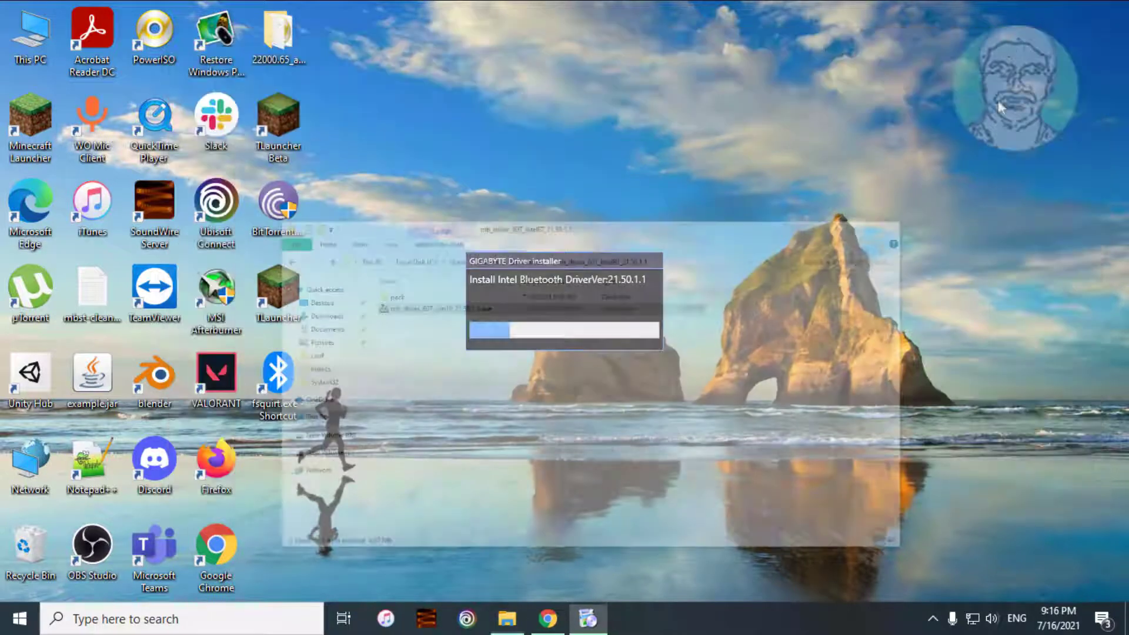
key(super+d)
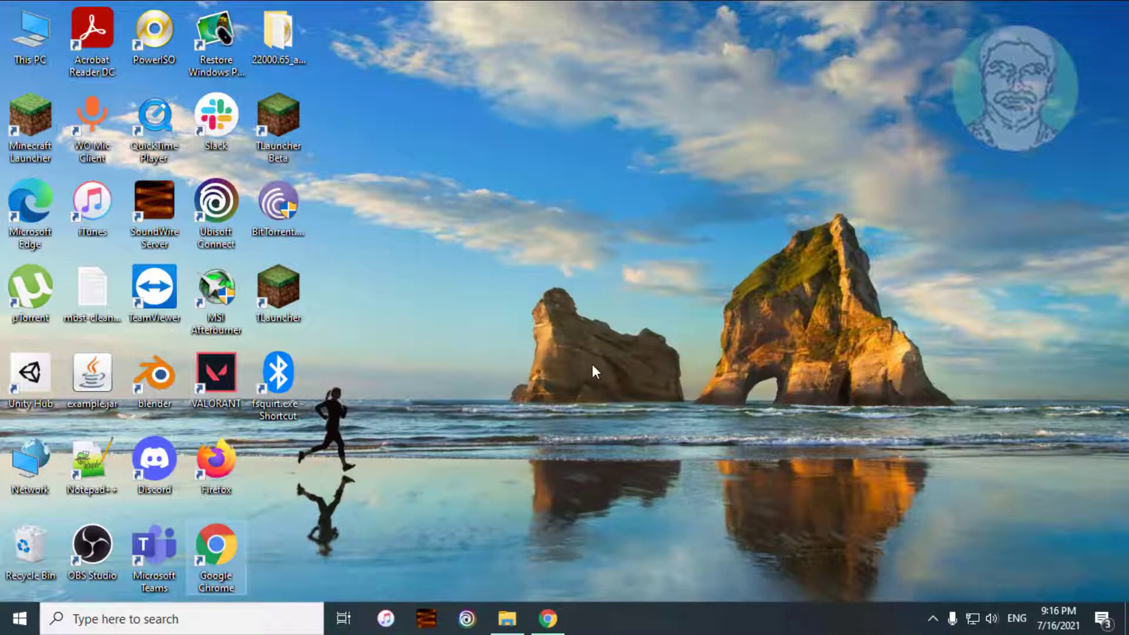
Launch Device Manager from a Windows search for 'device manager'
click(170, 619)
text(dev)
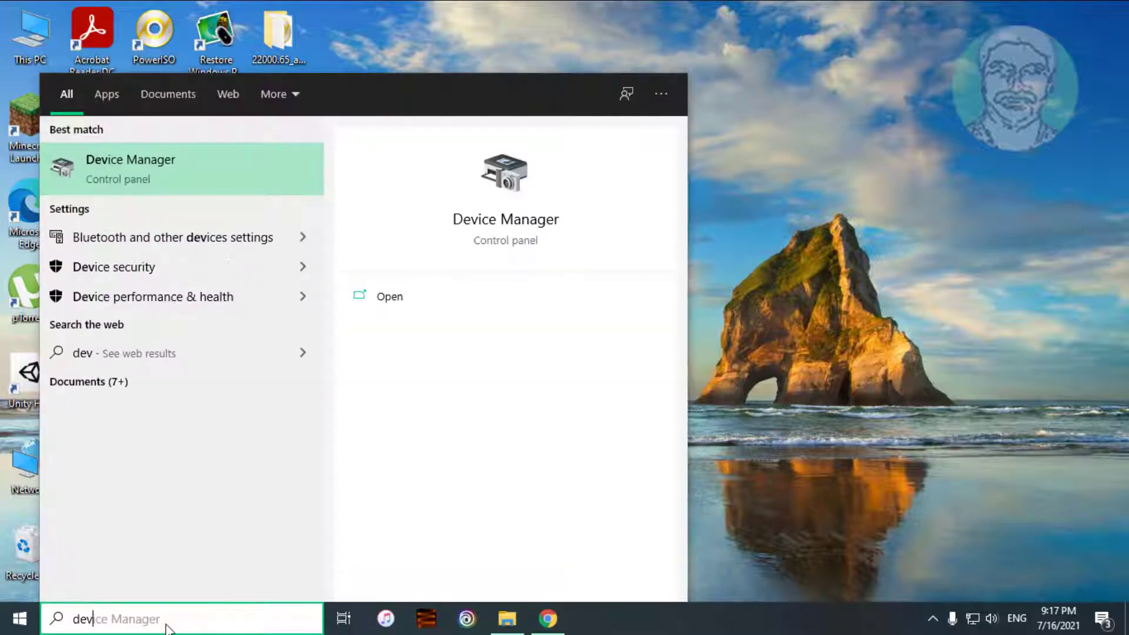
text(ice manager)
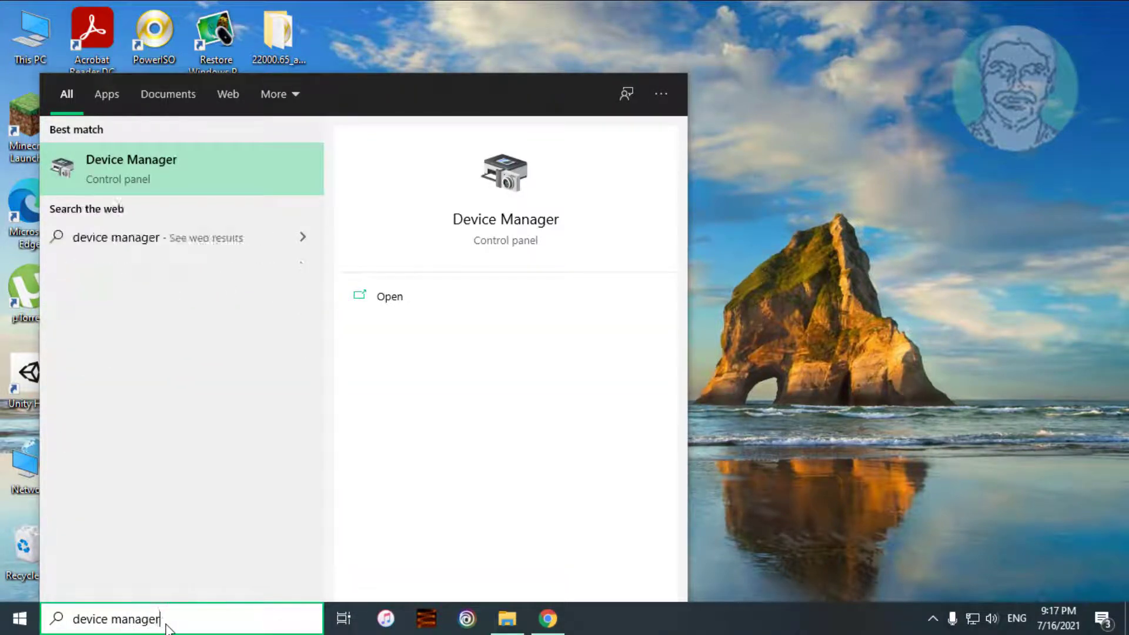
click(165, 170)
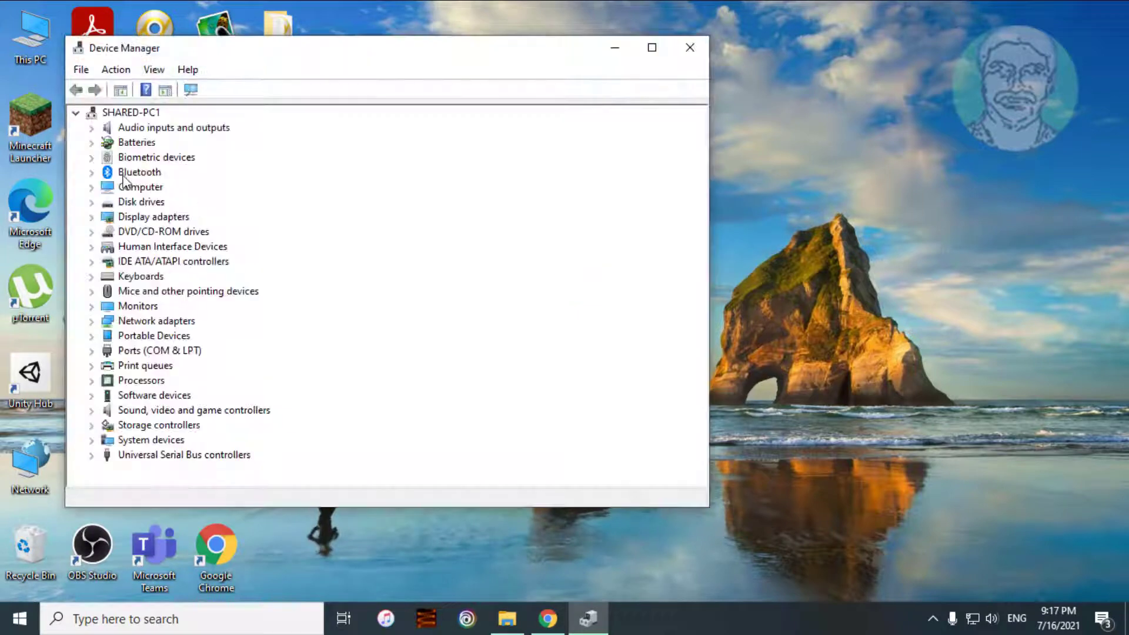
Expand Bluetooth to confirm the radio, enumerators and MiSuperBassWirelessHeadphones, then collapse it
click(125, 174)
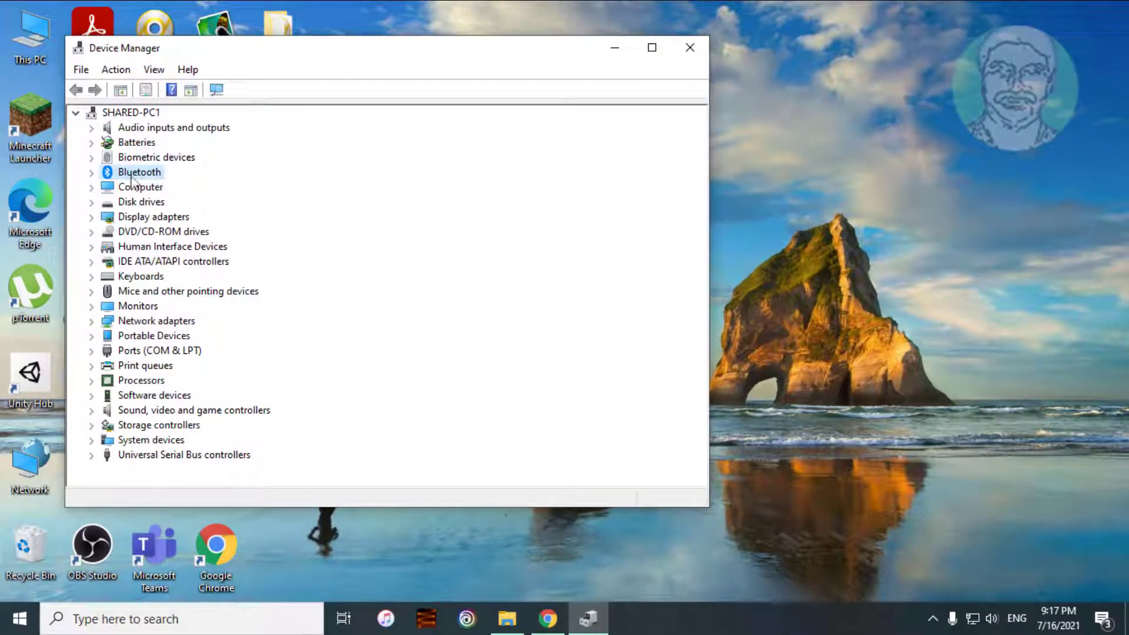
click(93, 173)
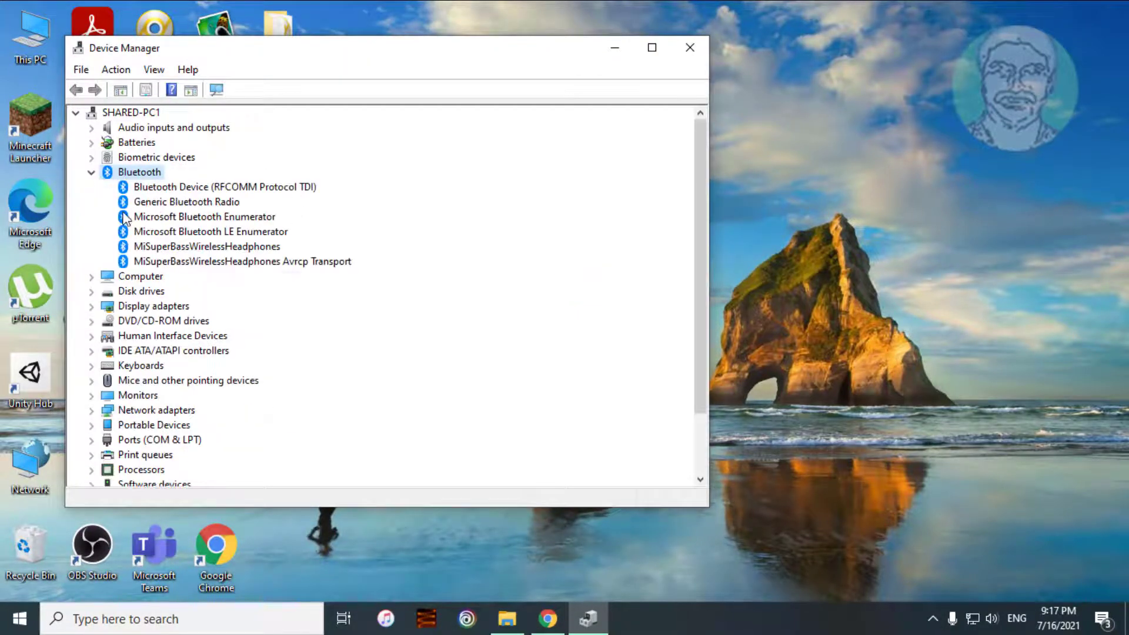
click(93, 172)
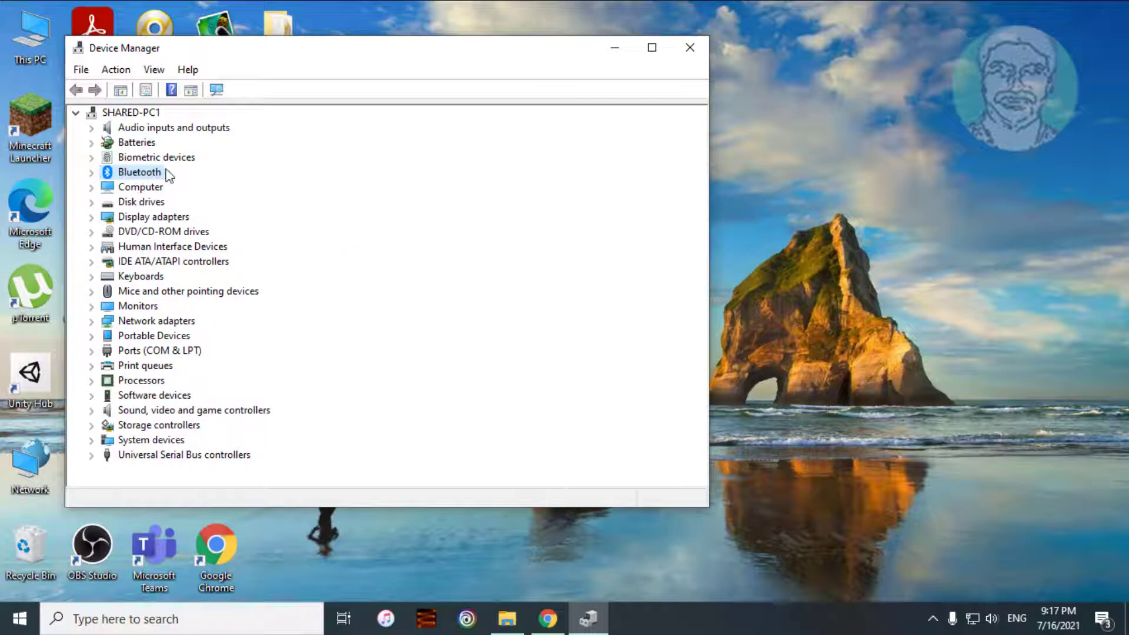